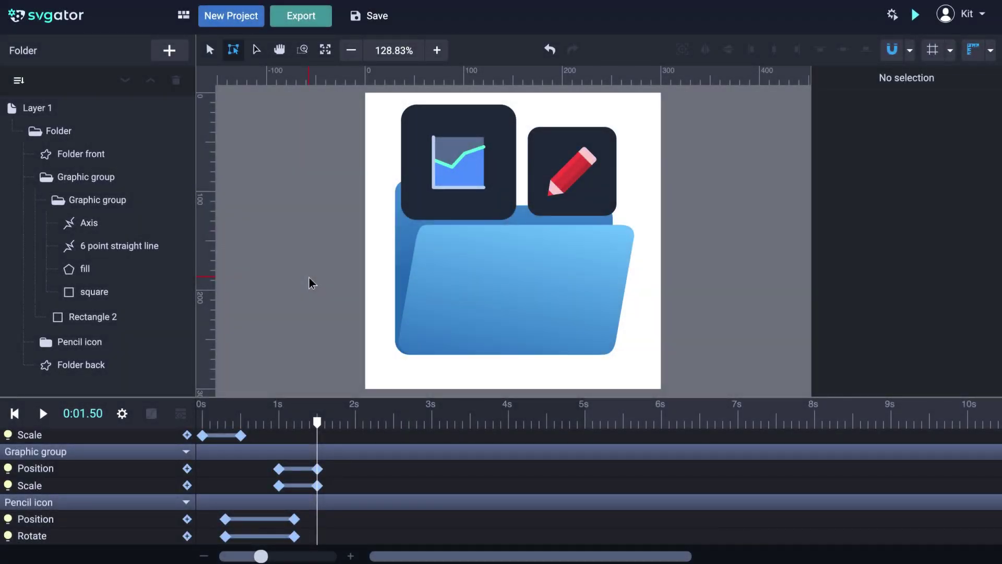
# - Move the folder front's pivot point to its bottom centre
pyautogui.click(454, 178)
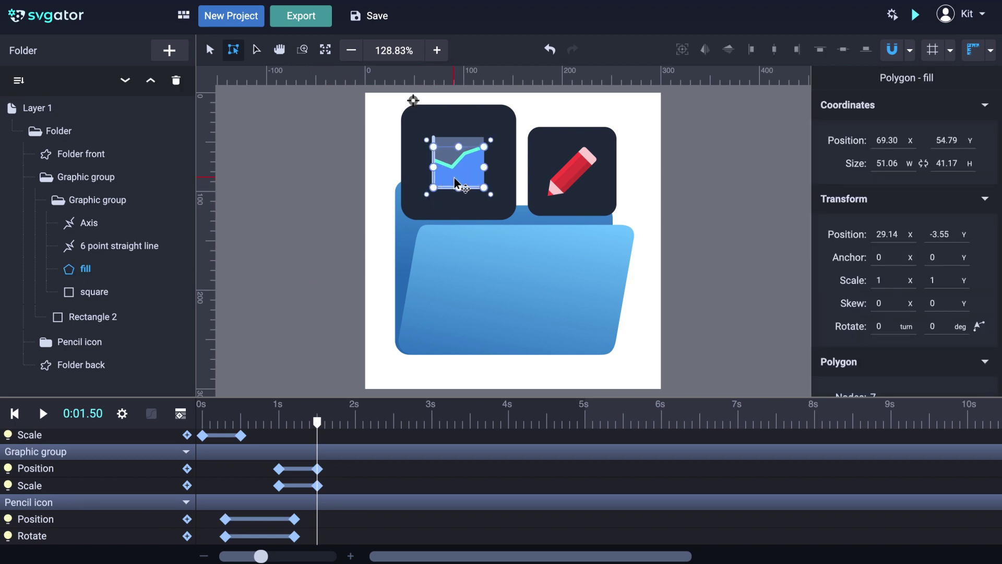
pyautogui.click(507, 281)
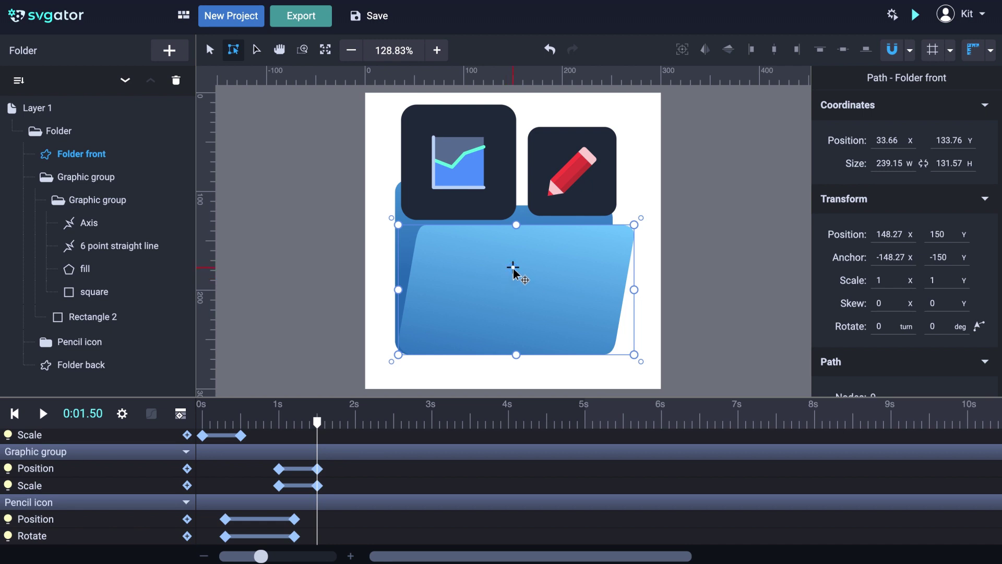
pyautogui.moveTo(513, 267); pyautogui.dragTo(517, 356)
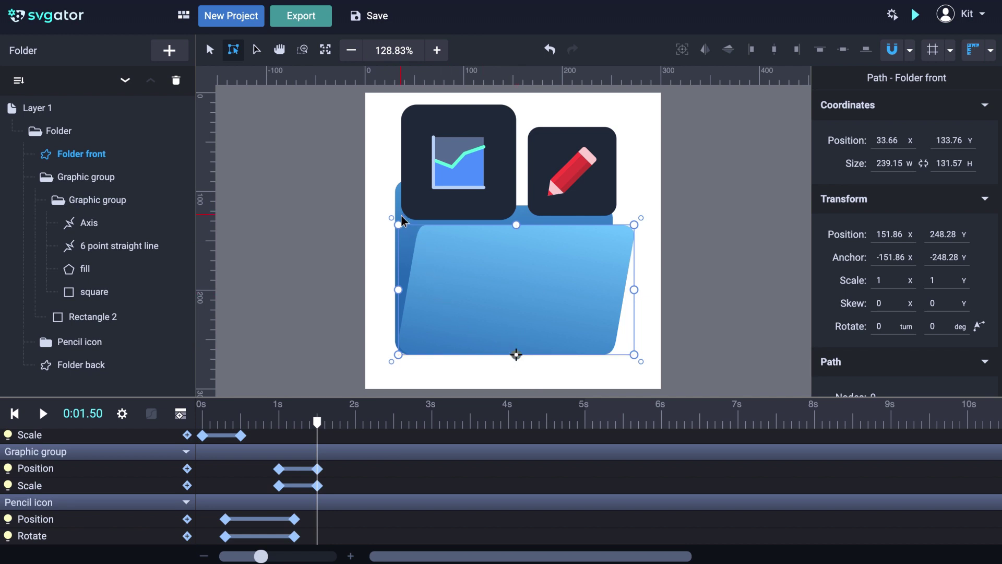
# - Centre the folder back's pivot on its bottom edge and set the time to 0:01.80
pyautogui.click(401, 221)
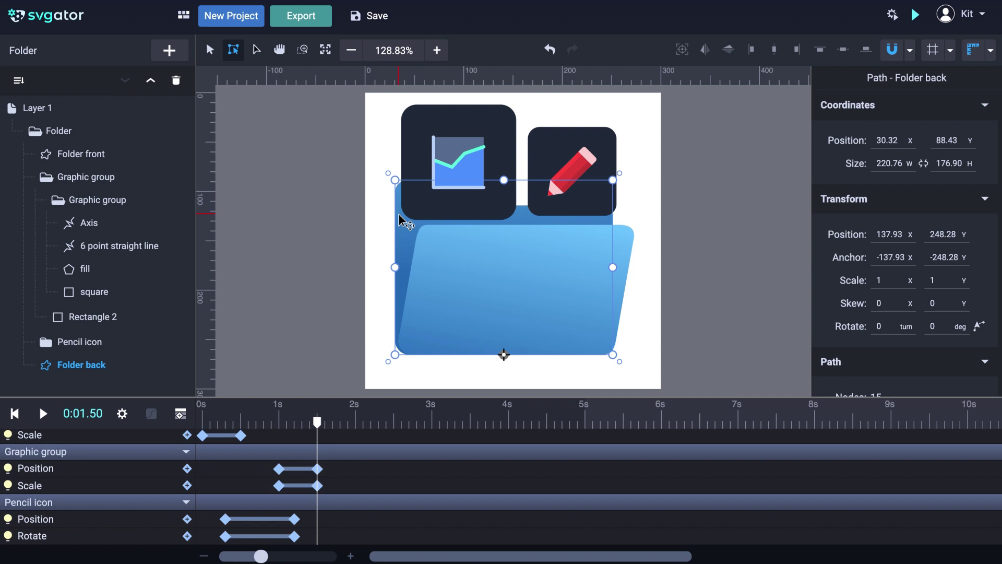
pyautogui.moveTo(504, 355); pyautogui.dragTo(516, 355)
pyautogui.click(624, 254)
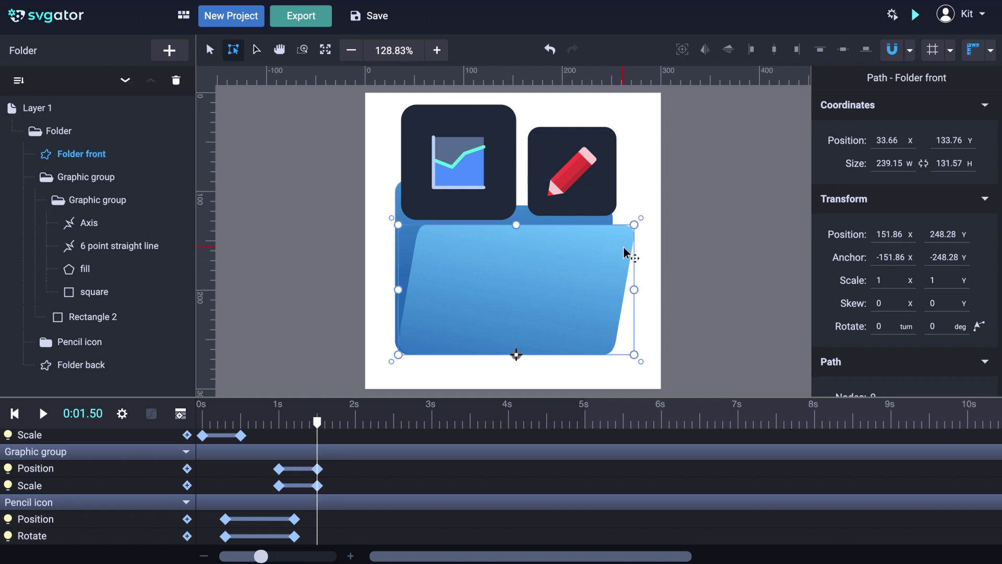
pyautogui.click(401, 223)
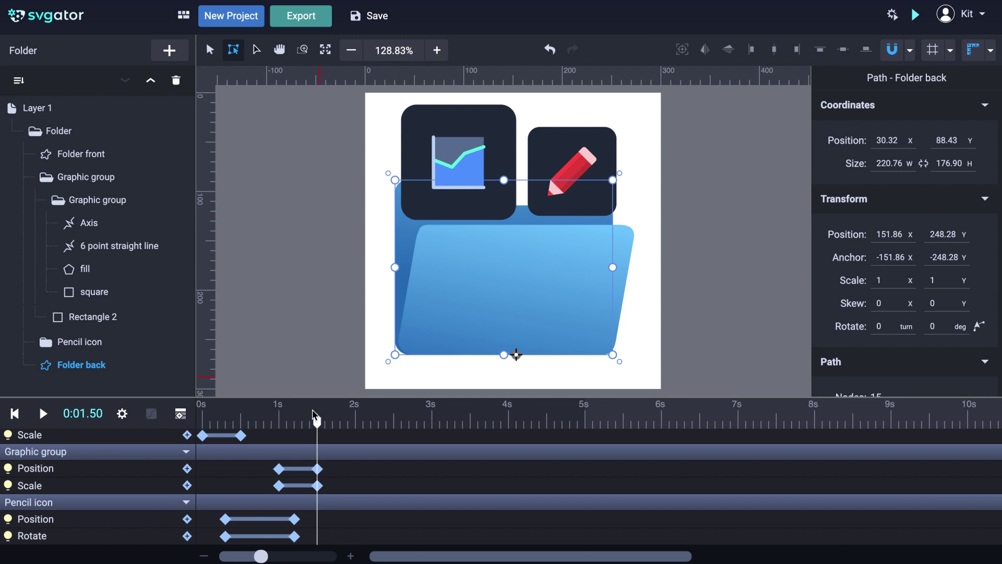
pyautogui.moveTo(317, 427); pyautogui.dragTo(341, 423)
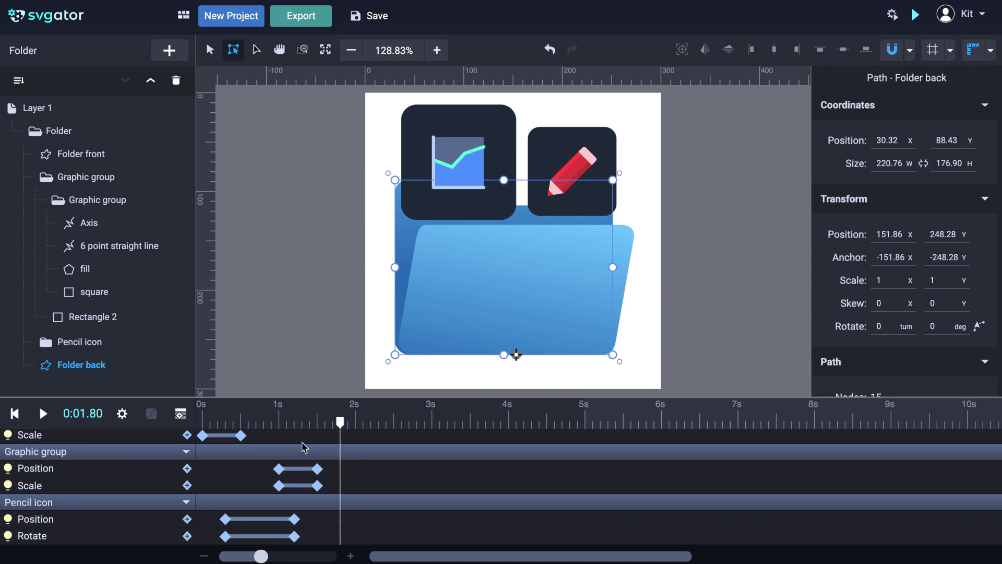
# - Add a Scale animation to the folder back at 0:01.80
pyautogui.click(181, 415)
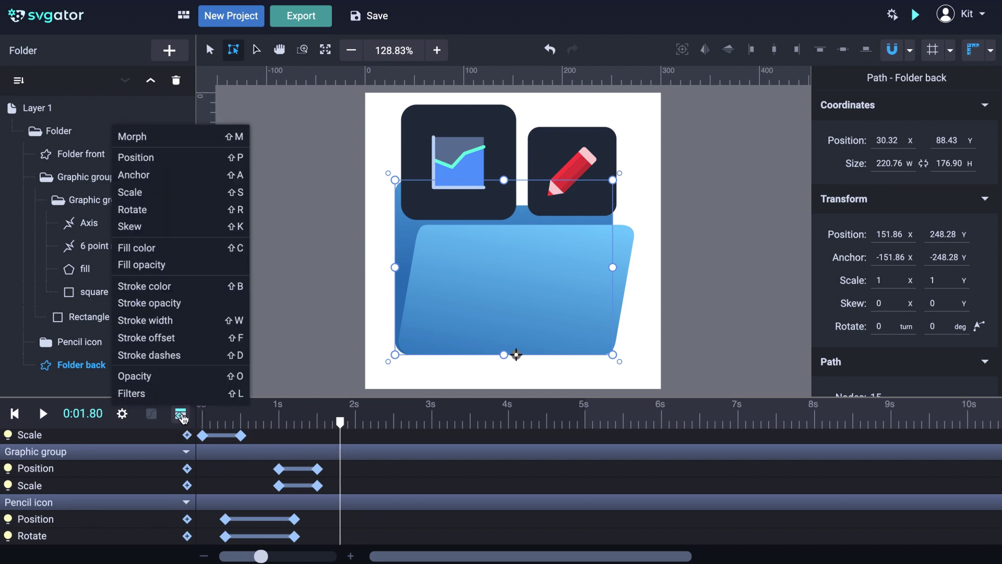
pyautogui.click(181, 192)
pyautogui.scroll(1, 340, 477)
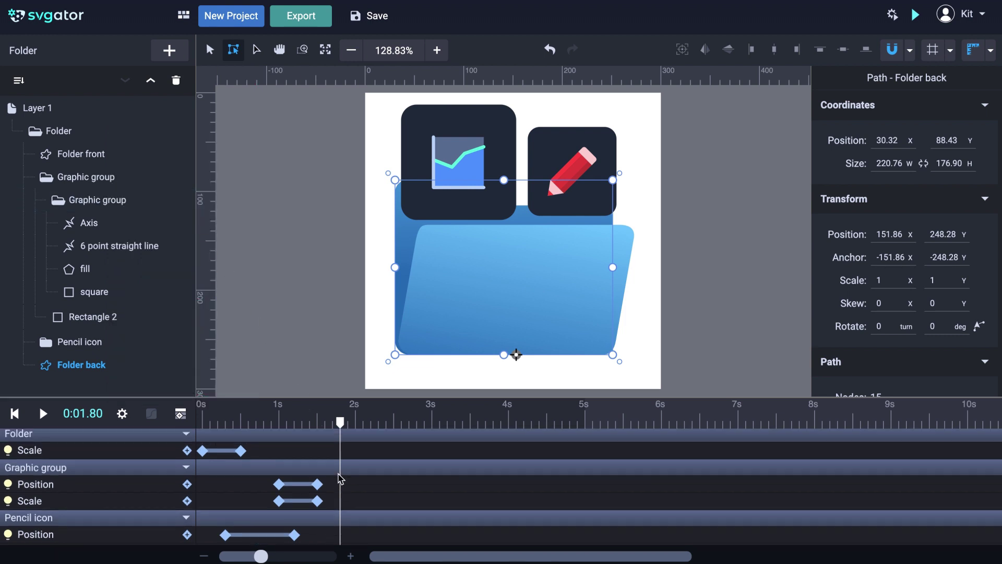
pyautogui.scroll(2, 340, 478)
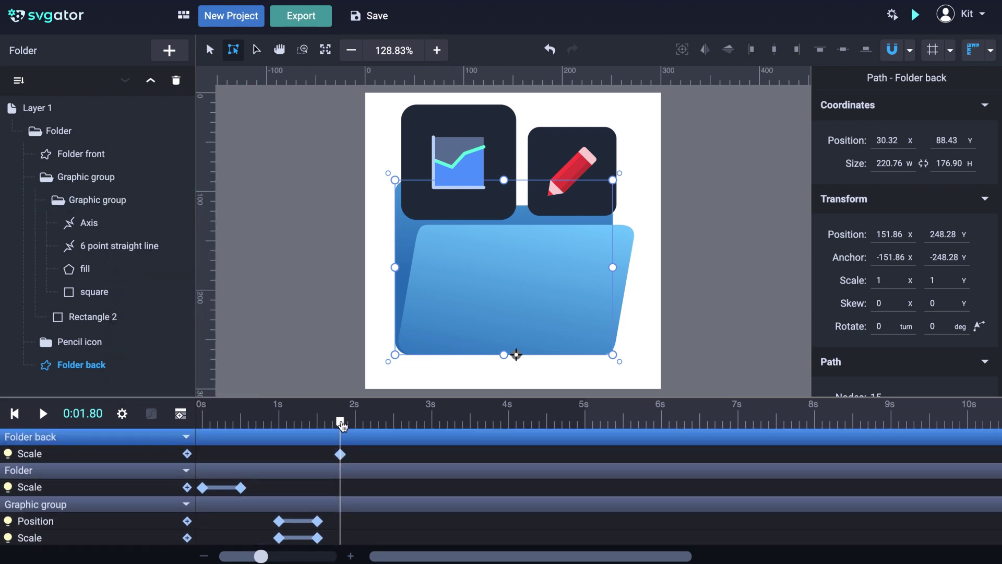
# - At 0:02.40, set the folder back's Scale X and Y to 0
pyautogui.moveTo(342, 425); pyautogui.dragTo(388, 425)
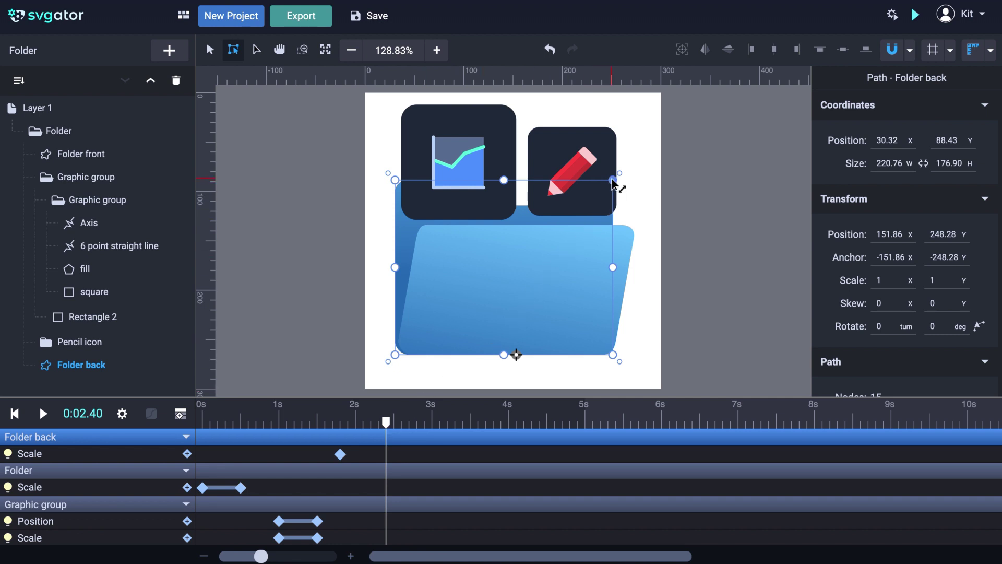
pyautogui.moveTo(612, 180); pyautogui.dragTo(530, 280)
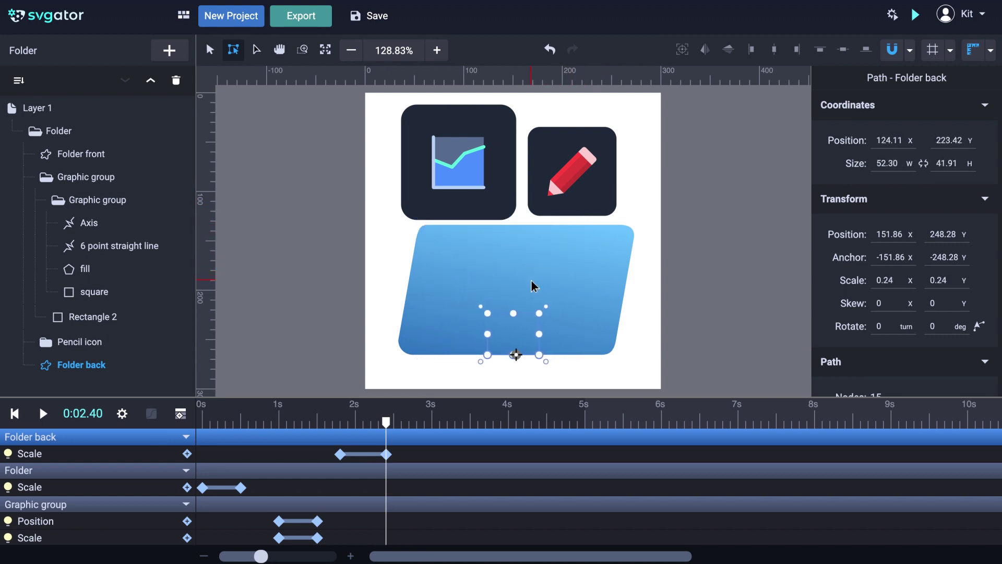
pyautogui.click(895, 280)
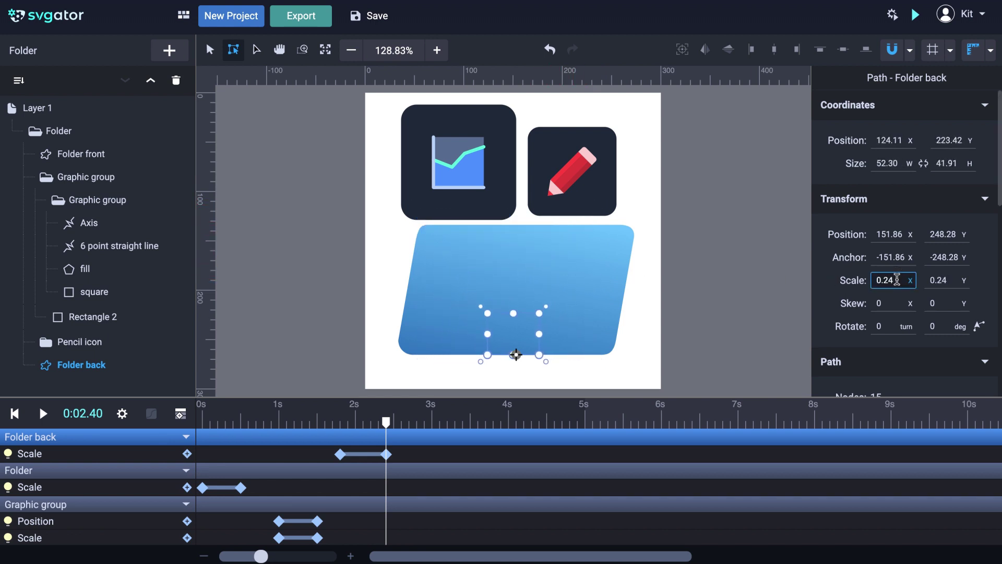
pyautogui.press('BackSpace')
pyautogui.press('BackSpace')
pyautogui.press('BackSpace')
pyautogui.press('Tab')
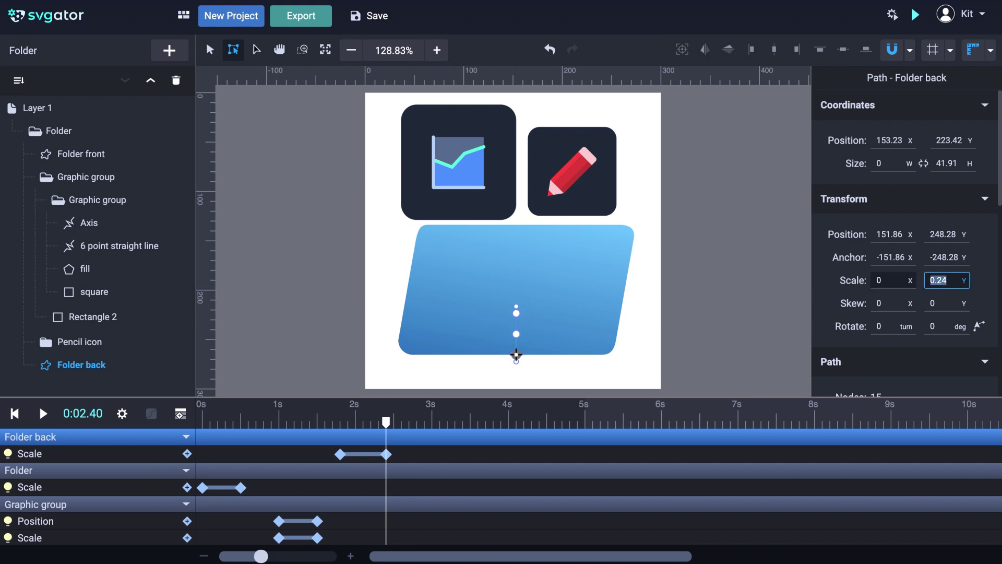
pyautogui.write('0')
pyautogui.press('Return')
pyautogui.click(364, 455)
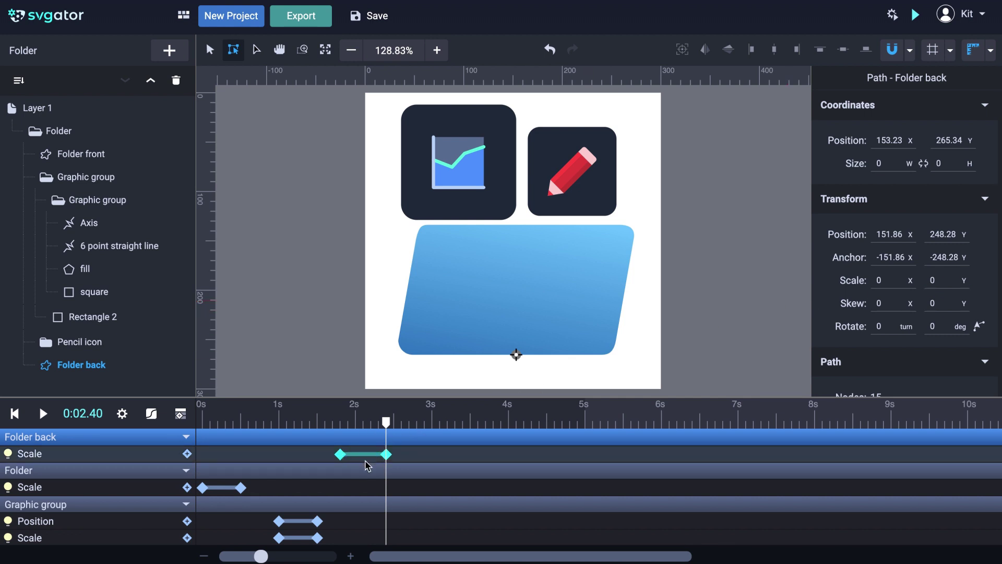
# - Copy the folder back's scale keyframes, then select the folder front at 0:01.80
pyautogui.rightClick(366, 454)
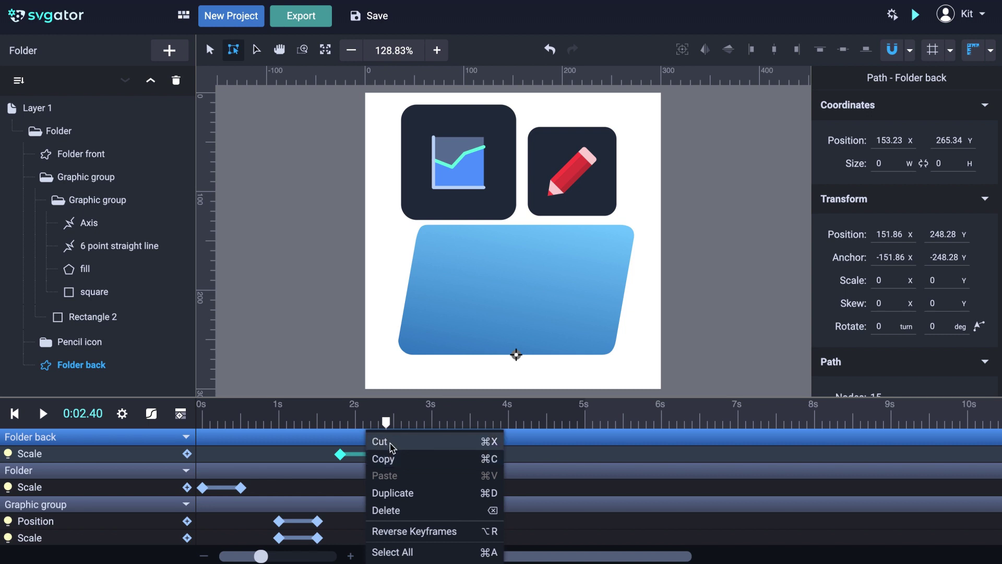
pyautogui.click(391, 459)
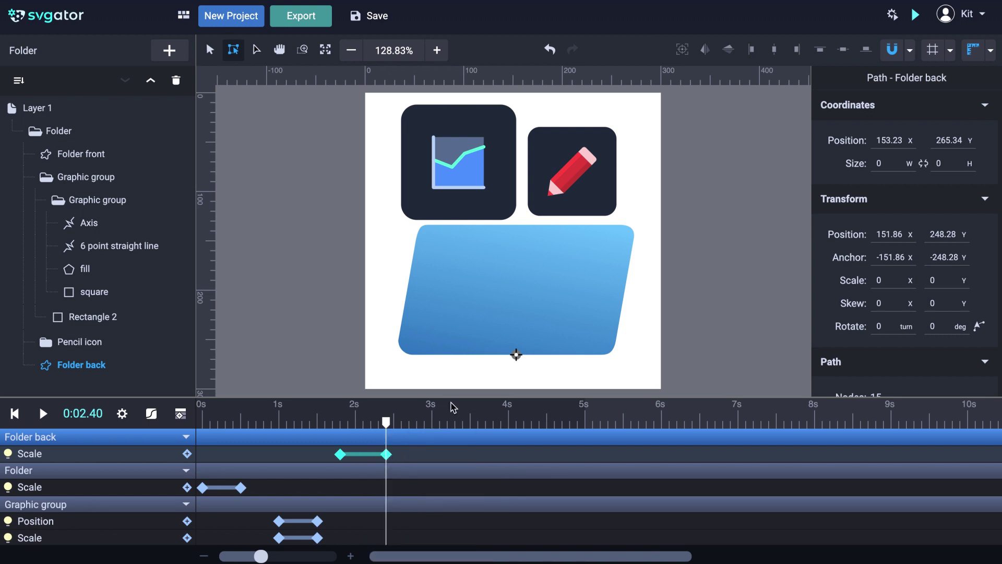
pyautogui.click(557, 283)
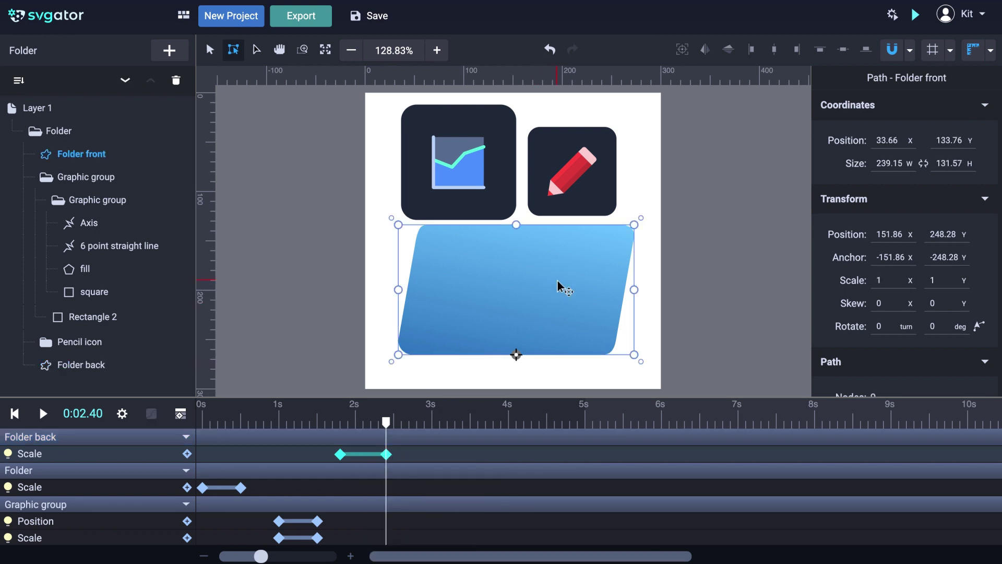
pyautogui.click(388, 423)
pyautogui.moveTo(387, 423); pyautogui.dragTo(340, 423)
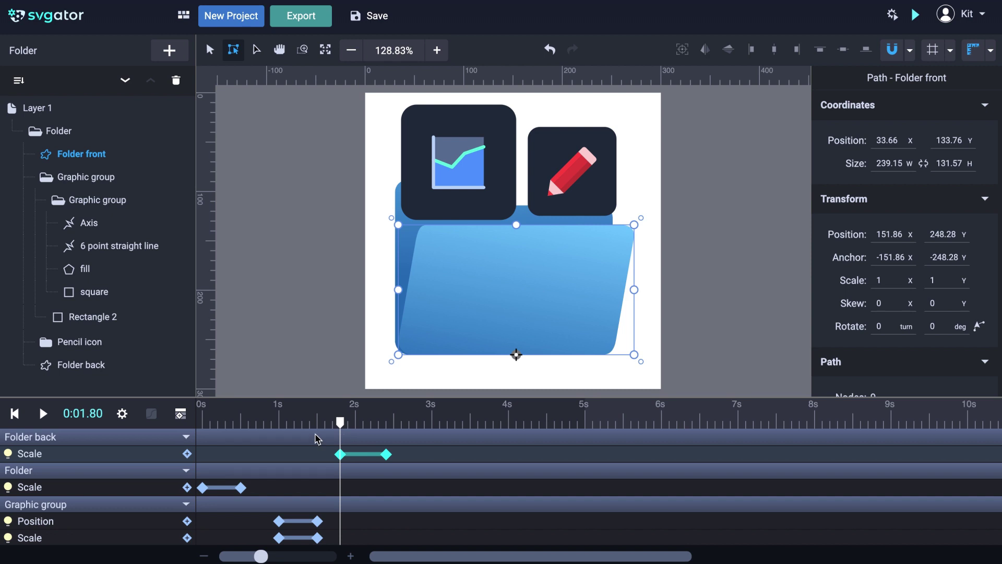
# - Add a Scale animation to the folder front and paste the copied shrink keyframes onto it
pyautogui.click(181, 414)
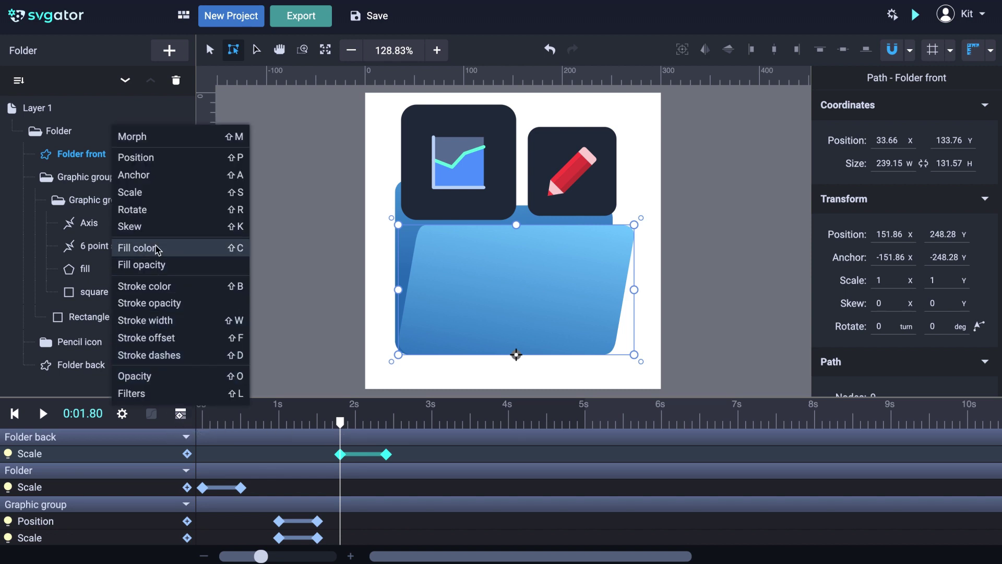
pyautogui.click(158, 194)
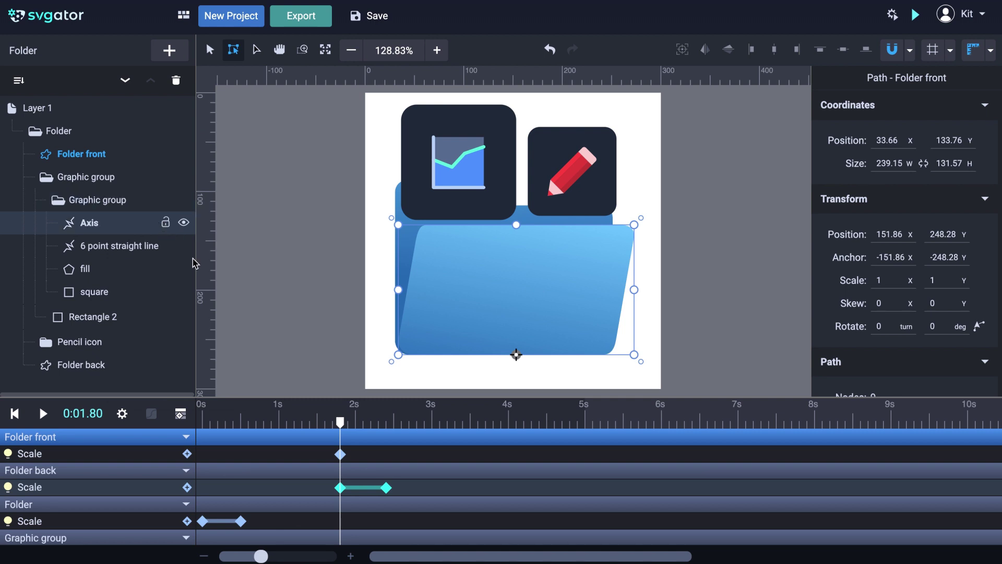
pyautogui.click(339, 454)
pyautogui.rightClick(343, 457)
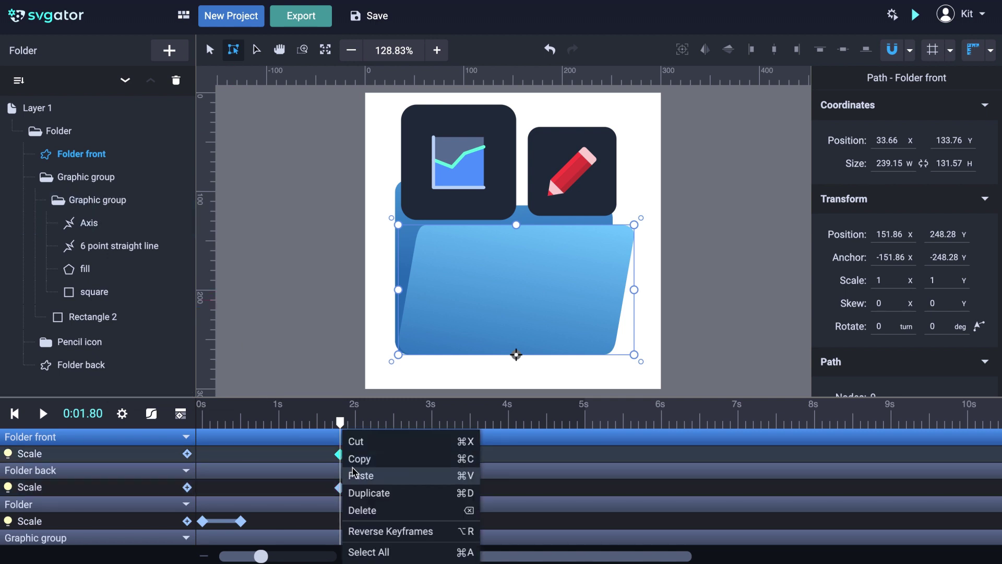
pyautogui.click(359, 476)
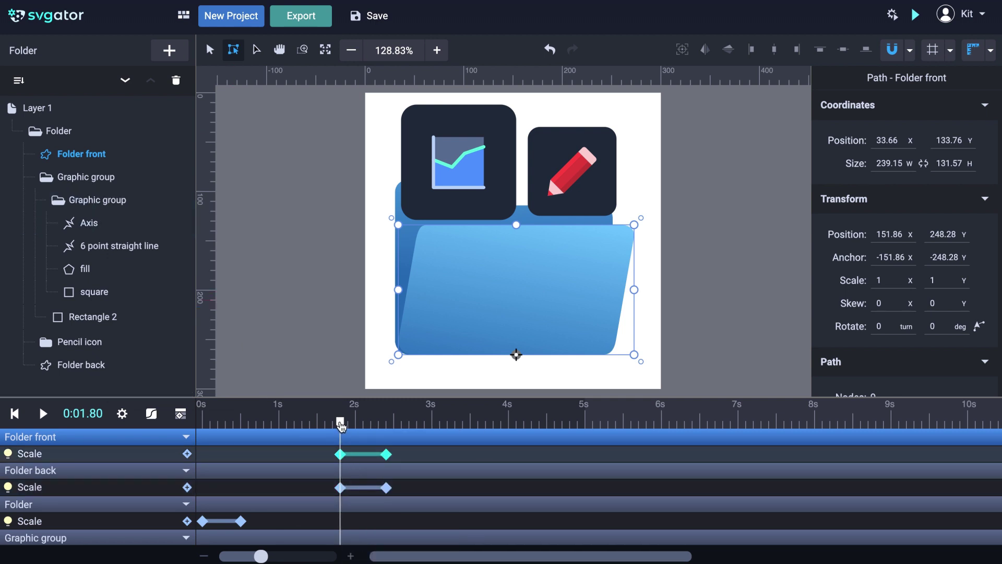
pyautogui.moveTo(340, 421)
pyautogui.mouseDown()
pyautogui.moveTo(391, 427)
pyautogui.moveTo(342, 428)
pyautogui.mouseUp()
# - Add a Scale animation track to the pencil icon group
pyautogui.click(80, 342)
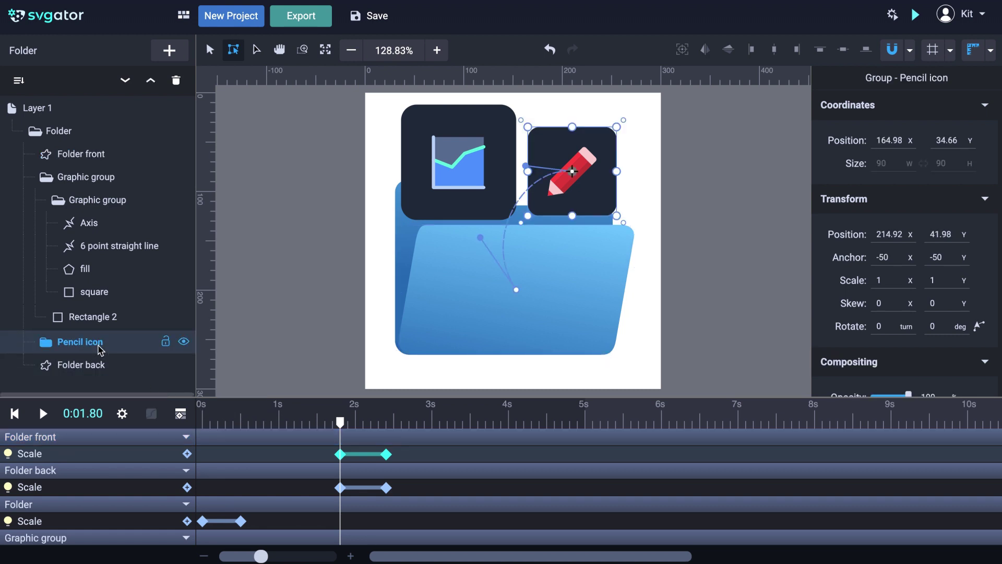
pyautogui.click(180, 415)
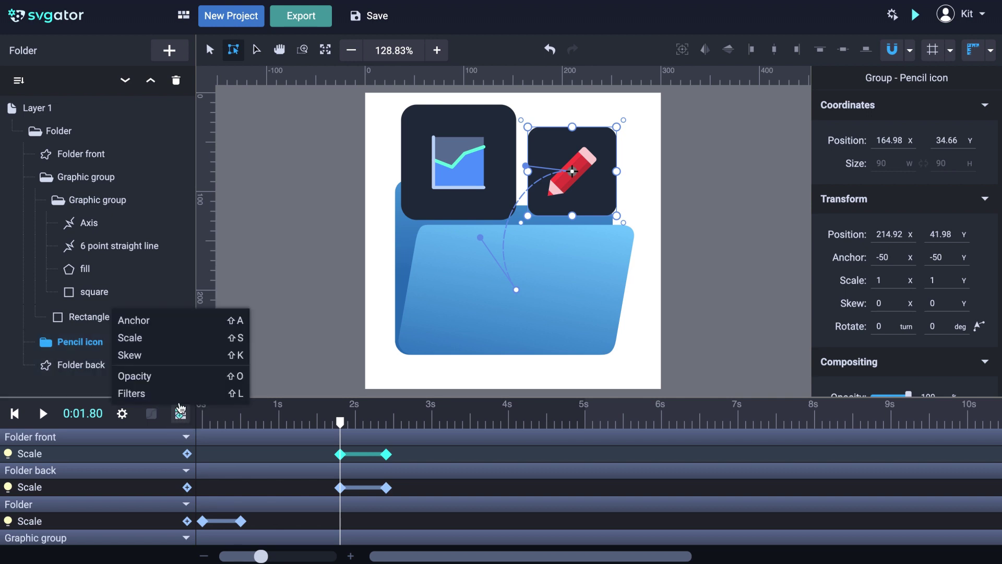
pyautogui.click(183, 341)
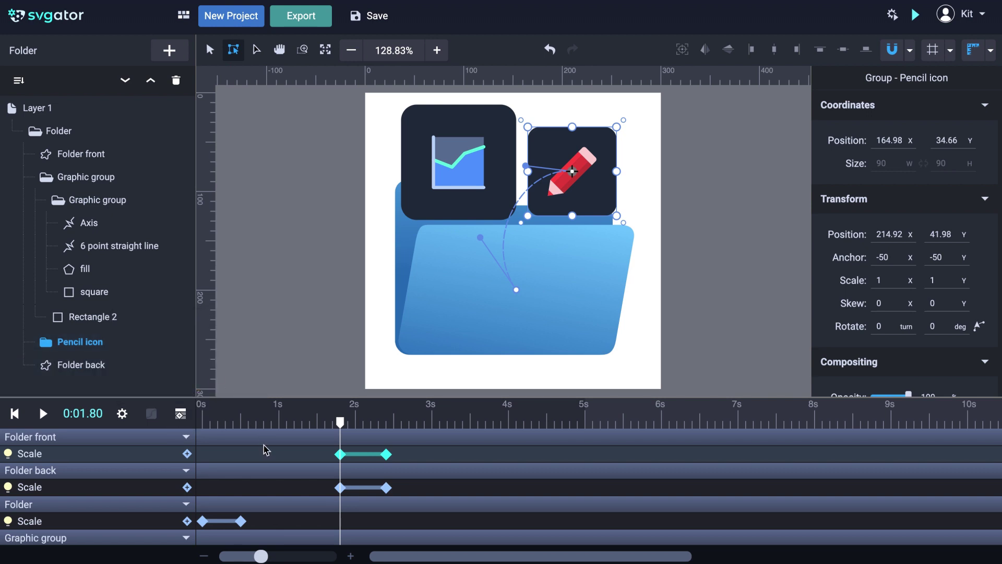
pyautogui.scroll(-3, 270, 465)
pyautogui.scroll(-1, 270, 466)
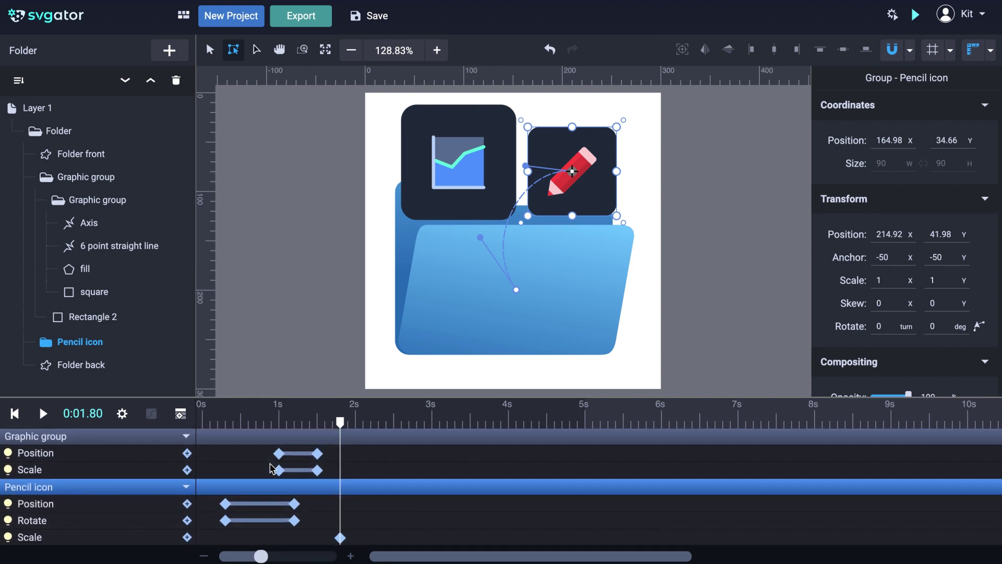
# - Paste the pencil's scale keyframe at 0:02.40 so it shrinks to nothing
pyautogui.rightClick(342, 538)
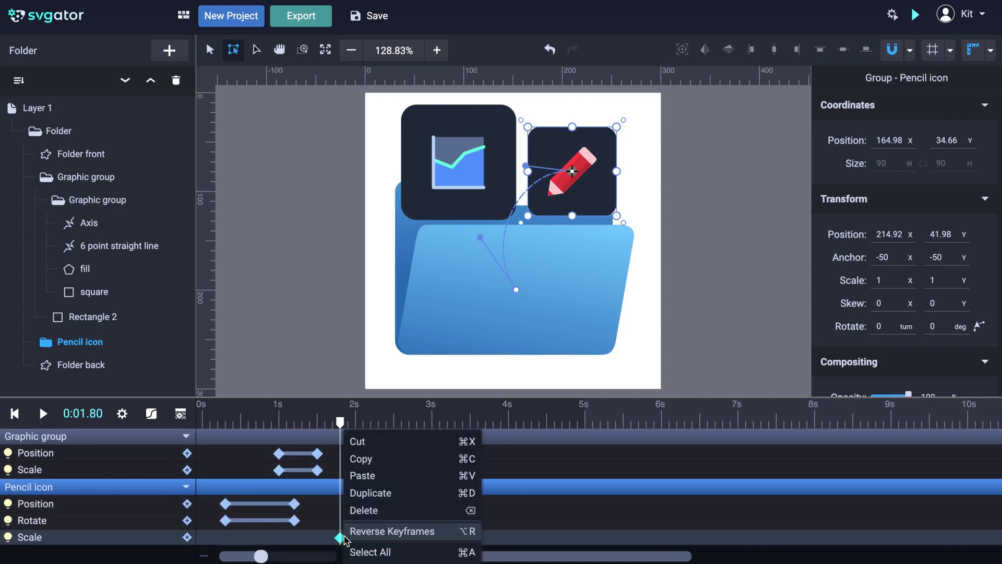
pyautogui.click(369, 477)
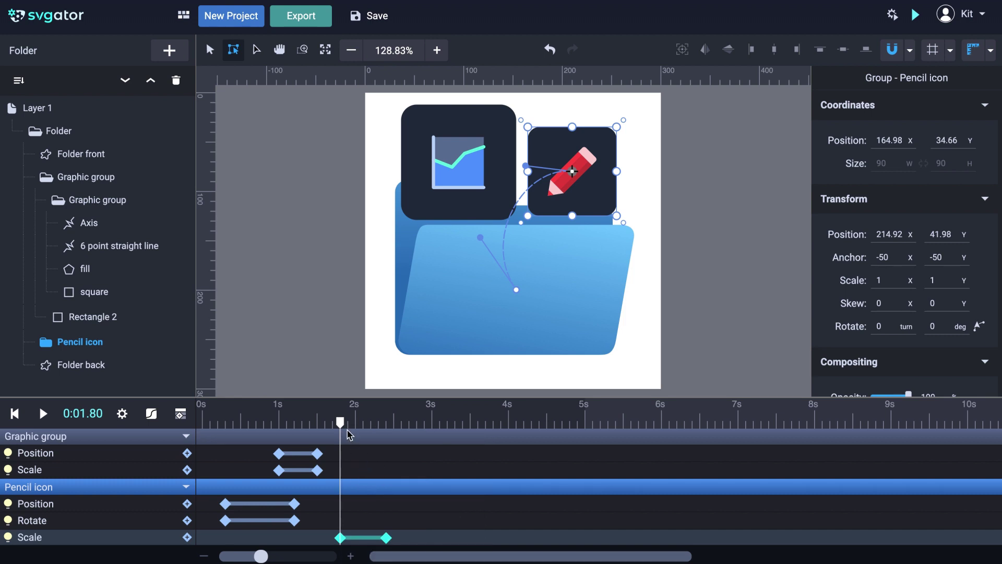
pyautogui.moveTo(340, 421)
pyautogui.mouseDown()
pyautogui.moveTo(401, 429)
pyautogui.moveTo(341, 430)
pyautogui.mouseUp()
# - Select the chart's Graphic group and record a Position keyframe at 1.8 s
pyautogui.click(332, 348)
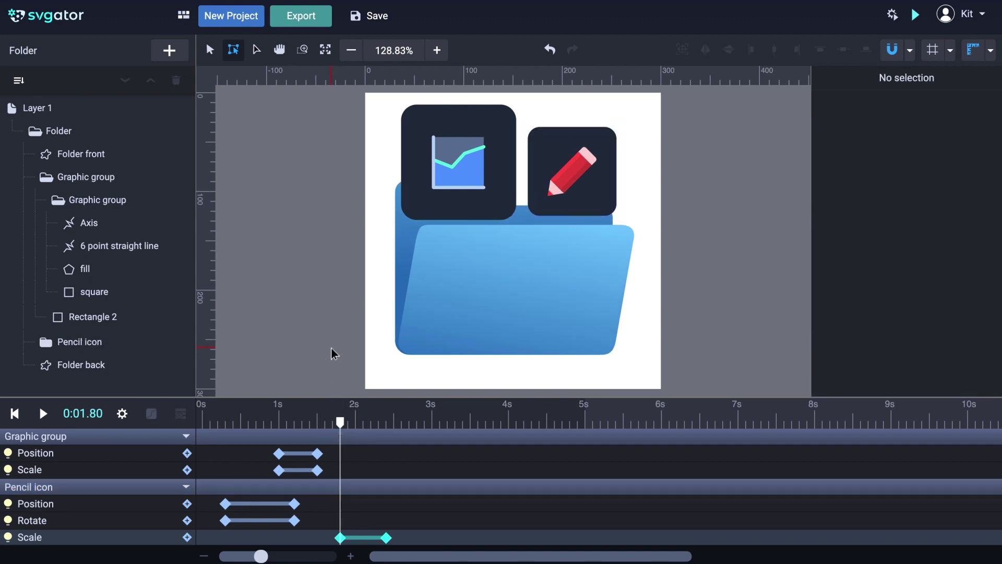
pyautogui.click(407, 334)
pyautogui.click(119, 183)
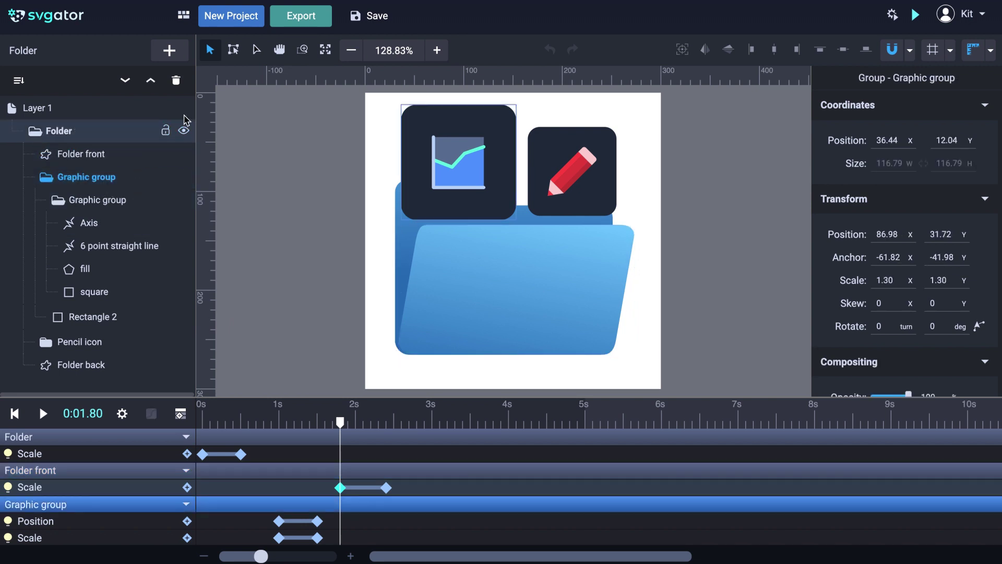
pyautogui.click(233, 52)
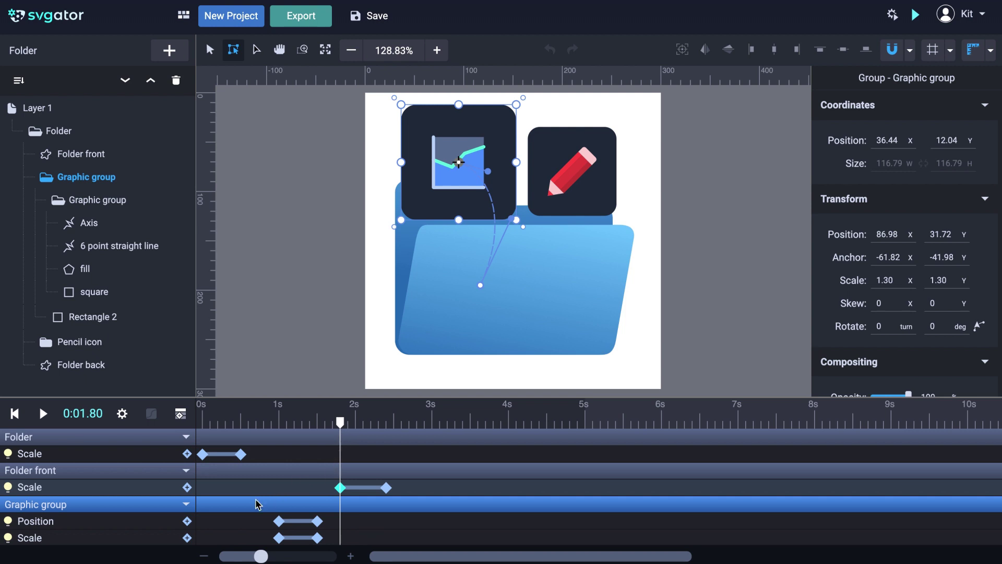
pyautogui.click(186, 521)
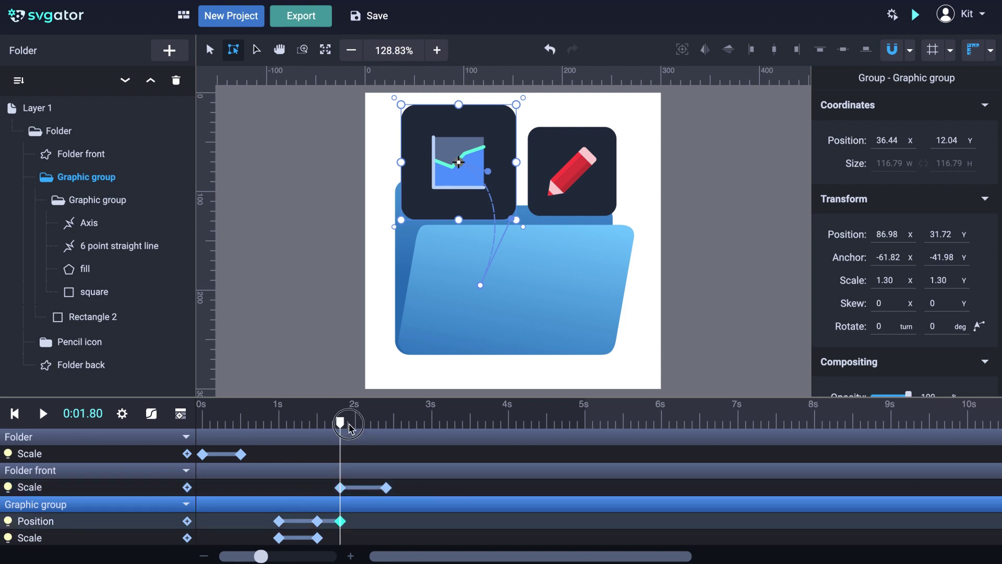
# - At 2.4 s, align the chart group to the canvas horizontal and vertical centre
pyautogui.moveTo(349, 428); pyautogui.dragTo(389, 429)
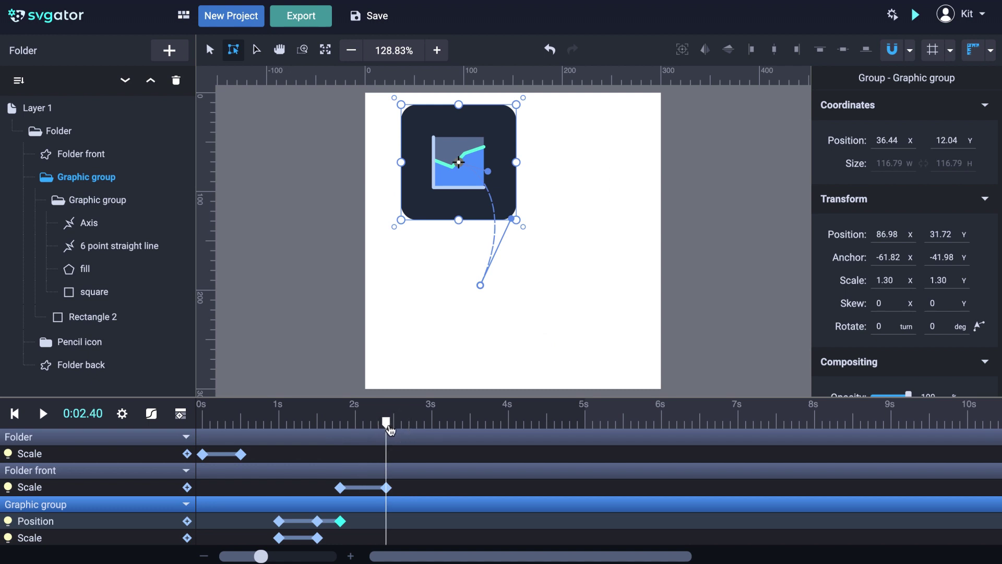
pyautogui.click(776, 51)
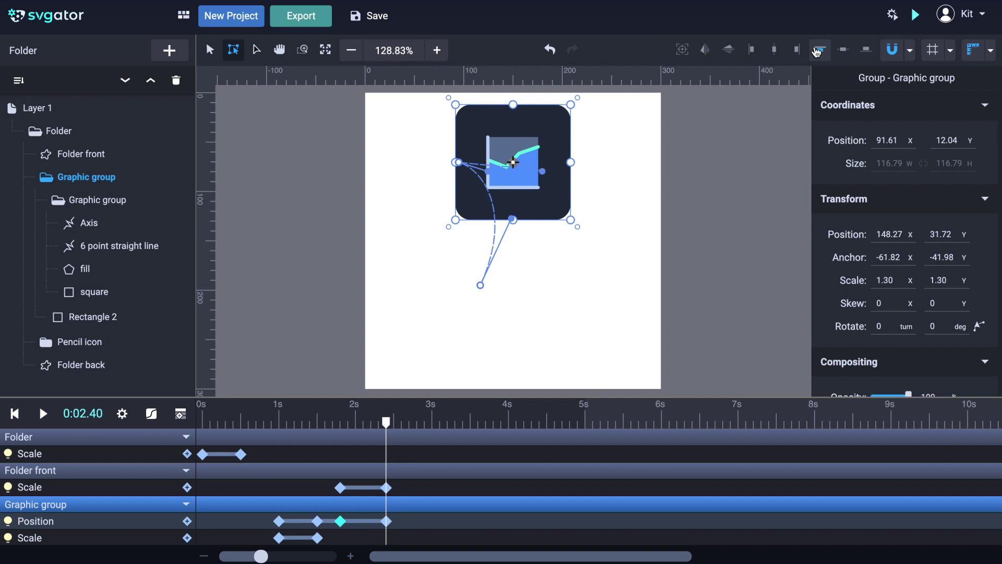
pyautogui.click(843, 50)
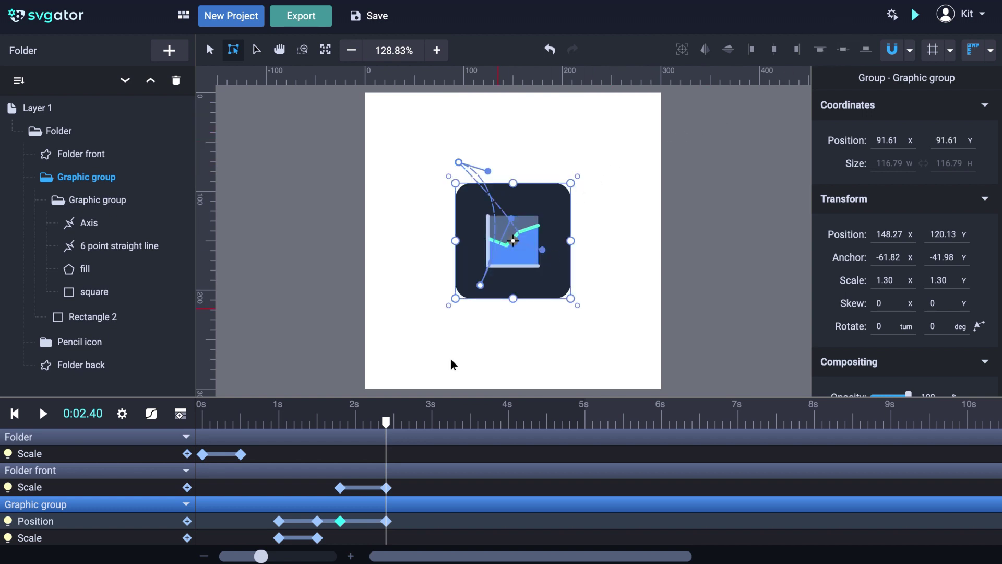
# - Record the Graphic group's scale at 1.8 s and set Scale X and Y to 1.80 at 2.4 s
pyautogui.click(340, 423)
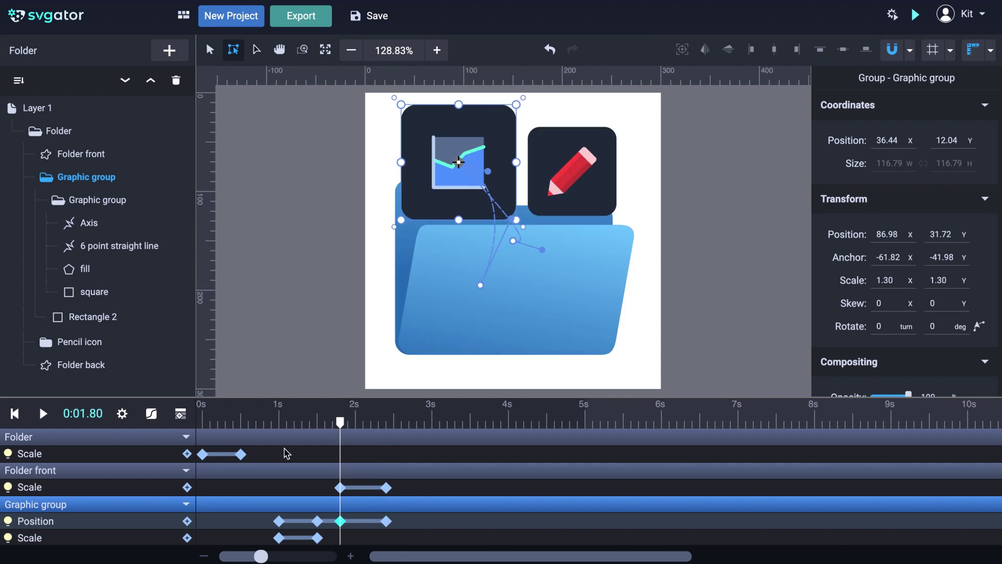
pyautogui.click(187, 537)
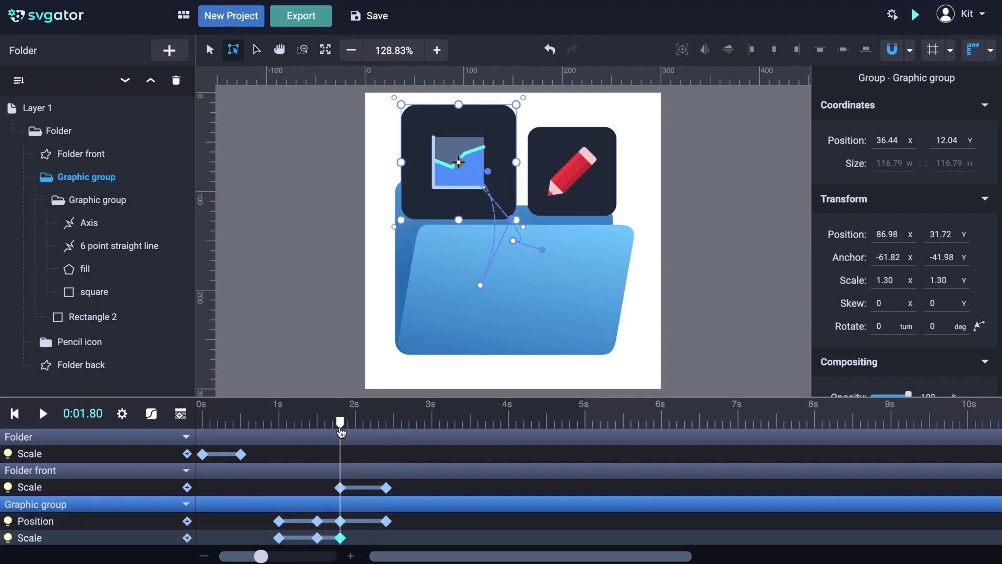
pyautogui.moveTo(341, 429); pyautogui.dragTo(386, 429)
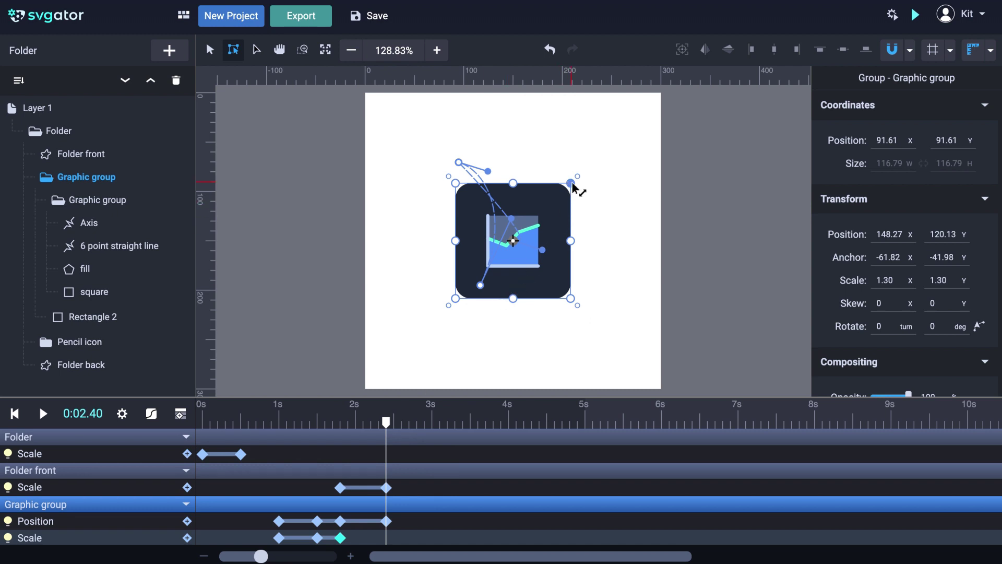
pyautogui.click(887, 281)
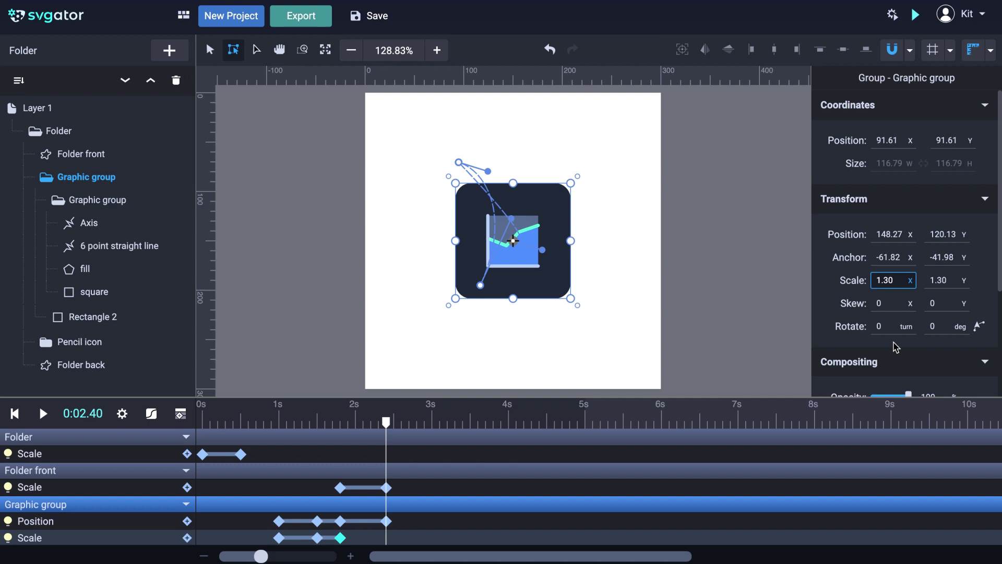
pyautogui.press('BackSpace')
pyautogui.press('BackSpace')
pyautogui.press('Tab')
pyautogui.write('1')
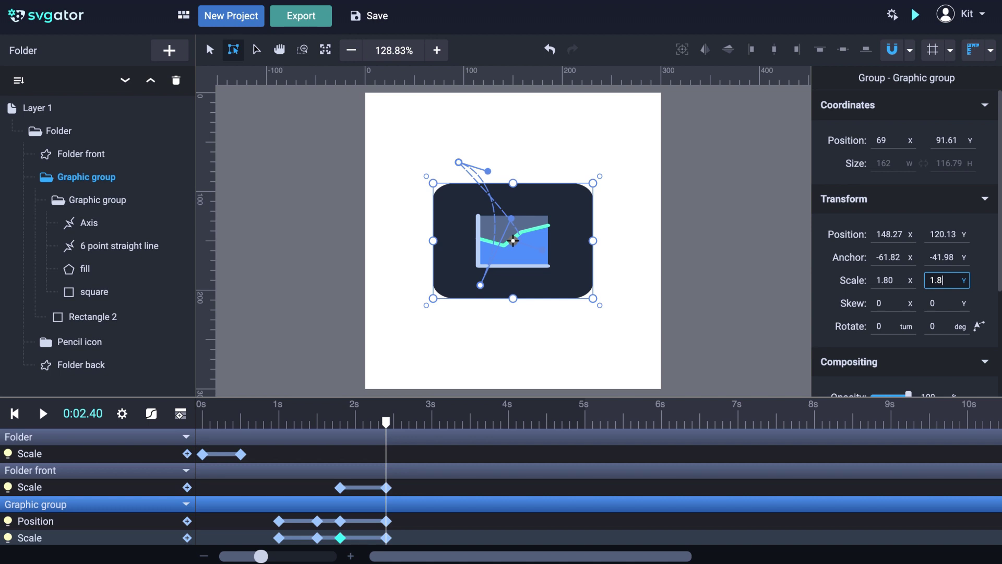
pyautogui.write('.80')
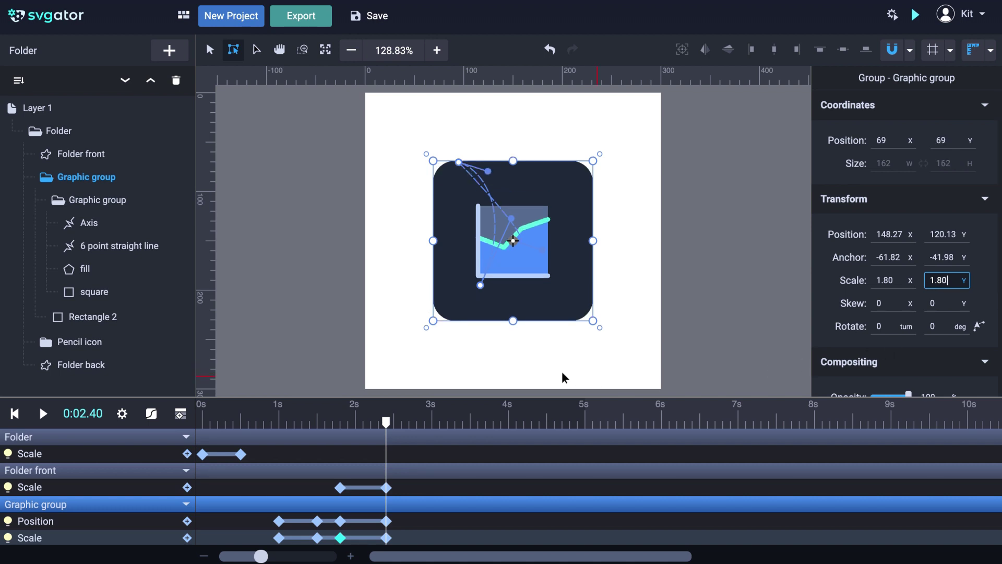
pyautogui.click(348, 340)
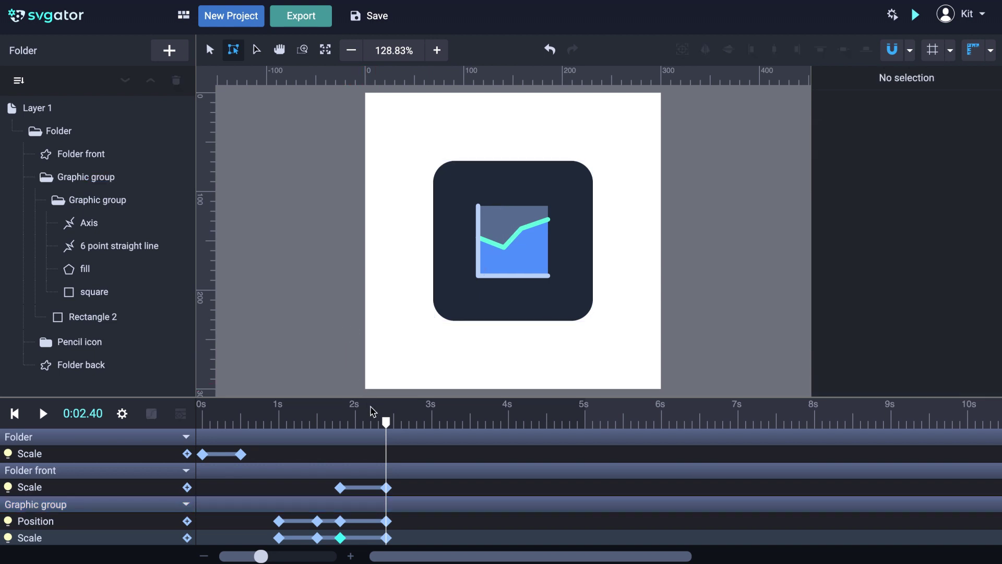
pyautogui.click(371, 425)
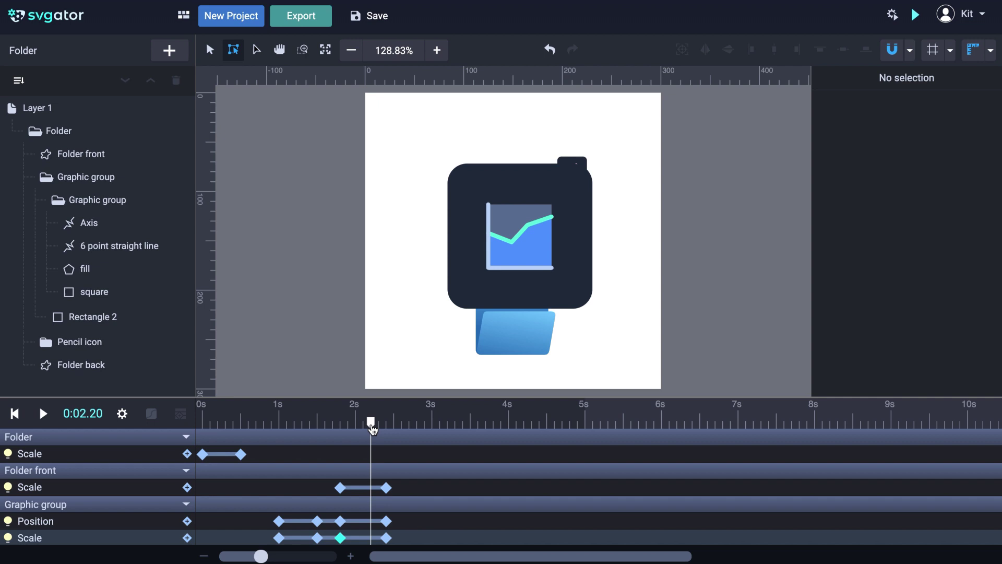
pyautogui.click(316, 424)
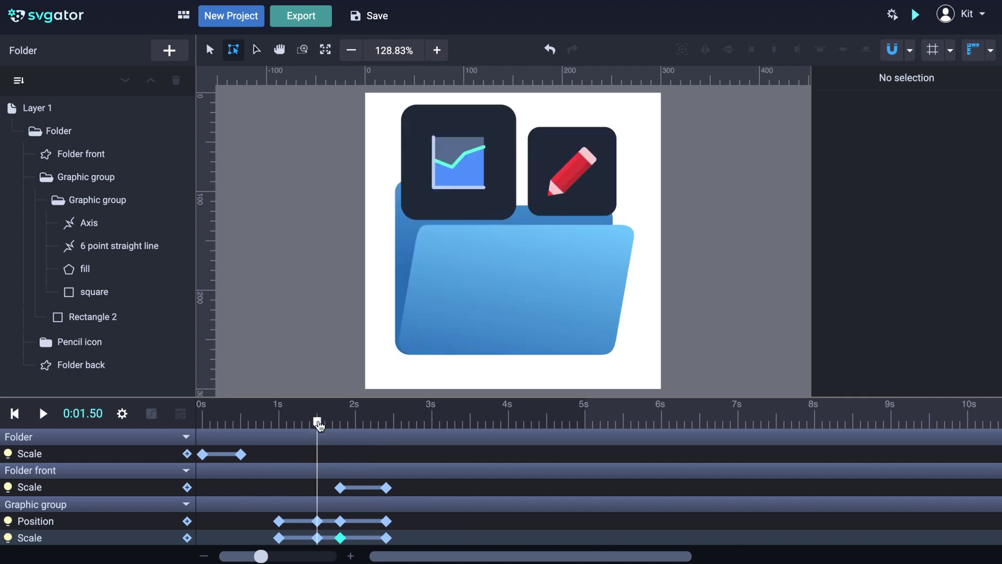
pyautogui.moveTo(317, 424)
pyautogui.mouseDown()
pyautogui.moveTo(405, 426)
pyautogui.moveTo(318, 429)
pyautogui.mouseUp()
# - Select the chart group's position span, scrub to 1.9 s and fit the artboard in view
pyautogui.click(332, 525)
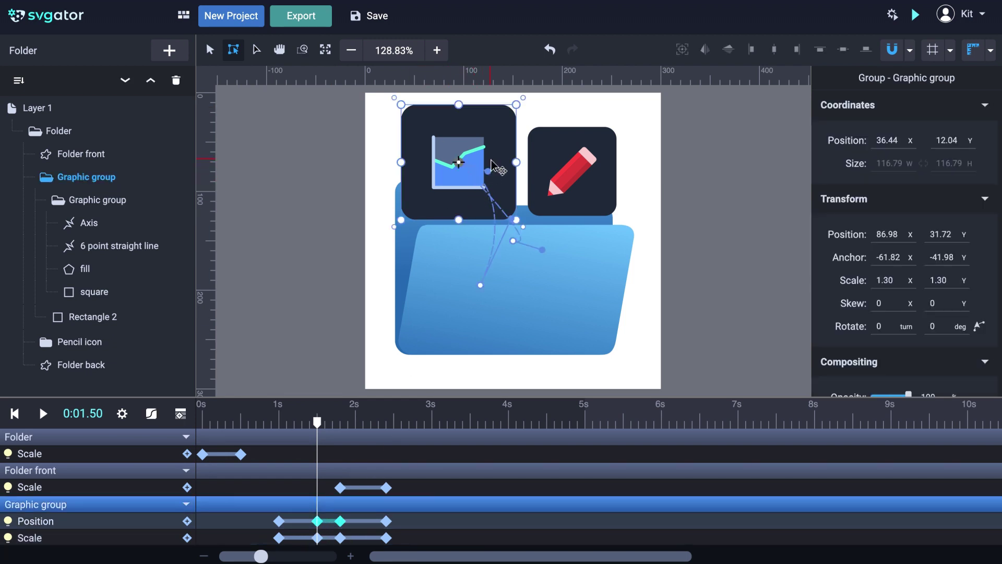
pyautogui.scroll(6, 488, 169)
pyautogui.scroll(1, 482, 166)
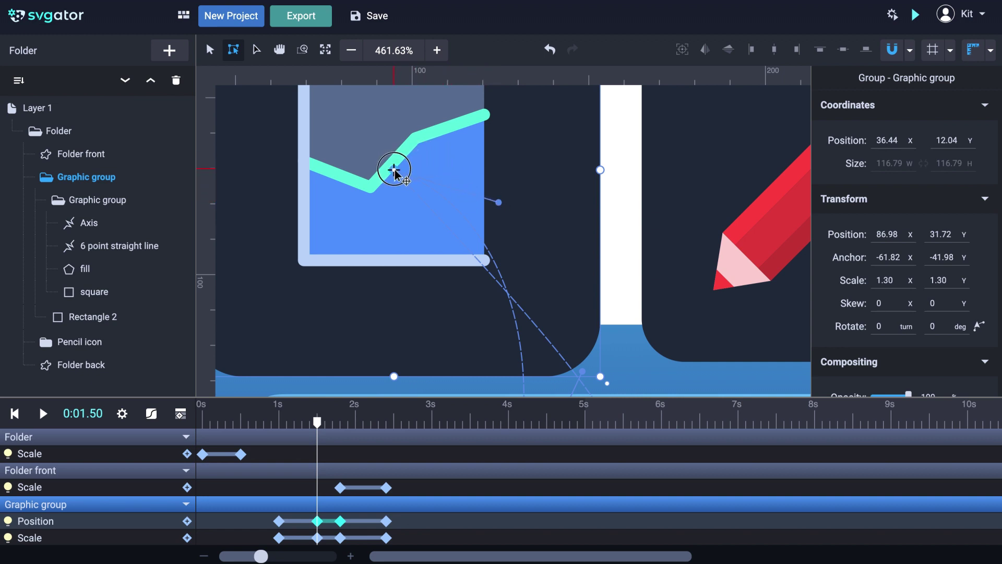
pyautogui.moveTo(318, 422)
pyautogui.mouseDown()
pyautogui.moveTo(348, 422)
pyautogui.moveTo(307, 421)
pyautogui.mouseUp()
pyautogui.hotkey('ctrl', '0')
# - Play and scrub through the chart icon's pop-out, then refit the whole artboard in view
pyautogui.press('space')
pyautogui.click(392, 421)
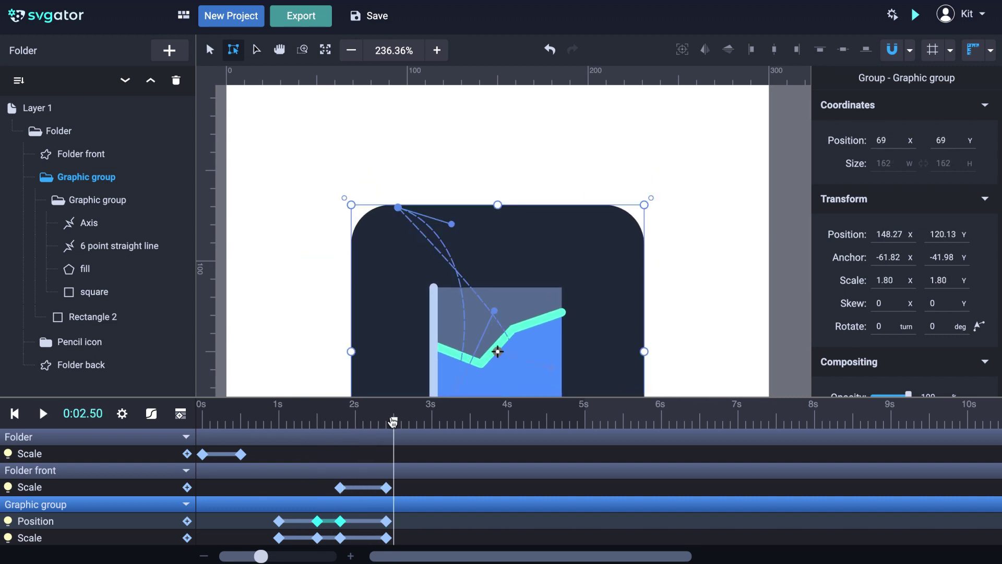
pyautogui.click(385, 422)
pyautogui.moveTo(385, 424)
pyautogui.mouseDown()
pyautogui.moveTo(309, 418)
pyautogui.moveTo(388, 423)
pyautogui.mouseUp()
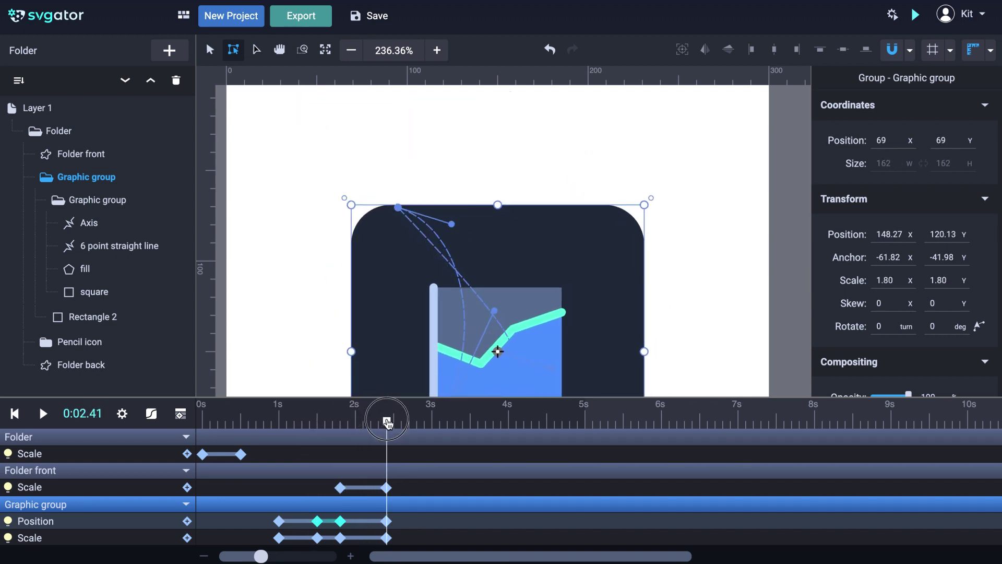
pyautogui.scroll(-3, 424, 306)
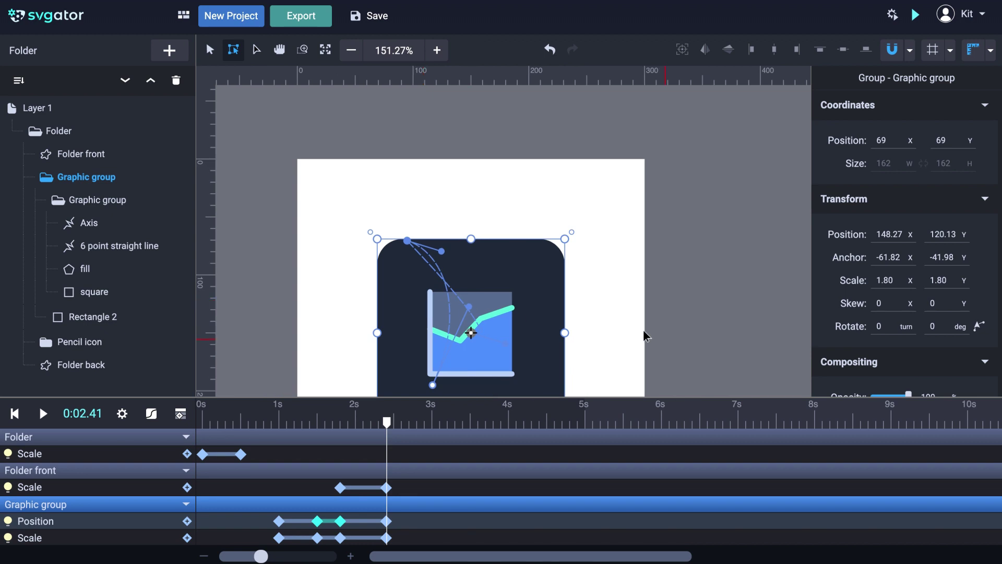
pyautogui.moveTo(646, 335); pyautogui.dragTo(636, 202)
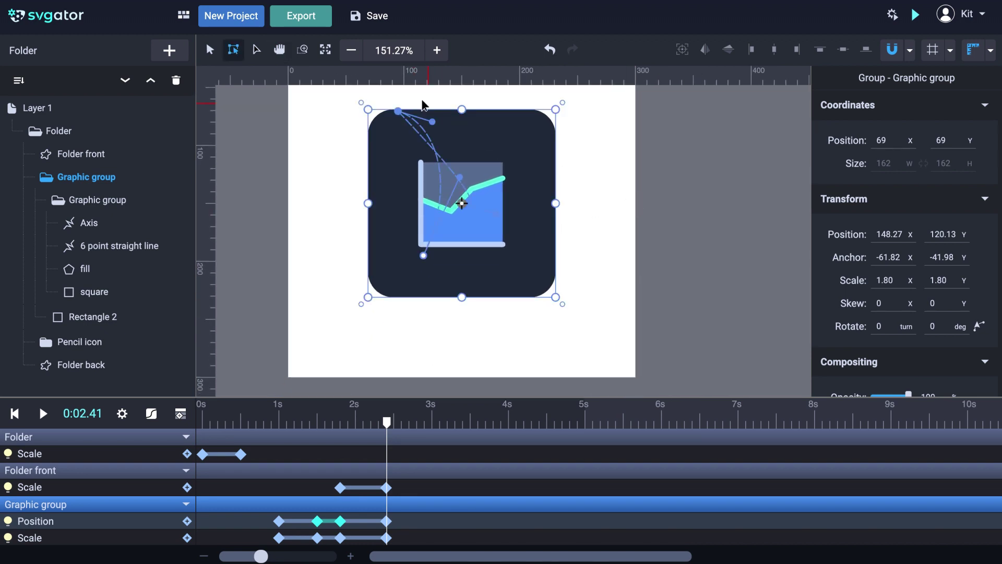
pyautogui.click(325, 50)
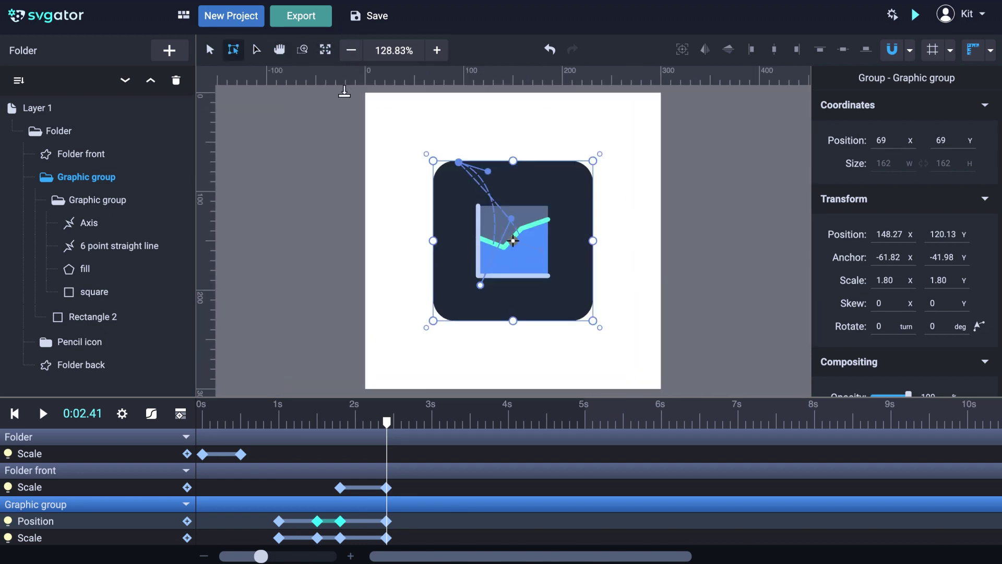
pyautogui.click(373, 522)
# - Add Morph keyframes at 0:02.40 to the chart line and fill, then move to 0:03.00
pyautogui.click(410, 525)
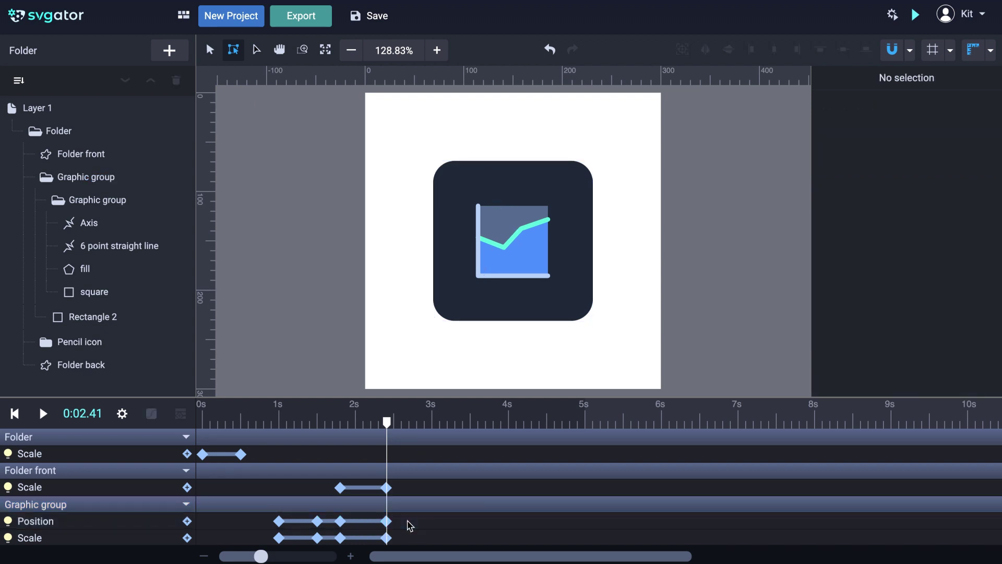
pyautogui.press('Left')
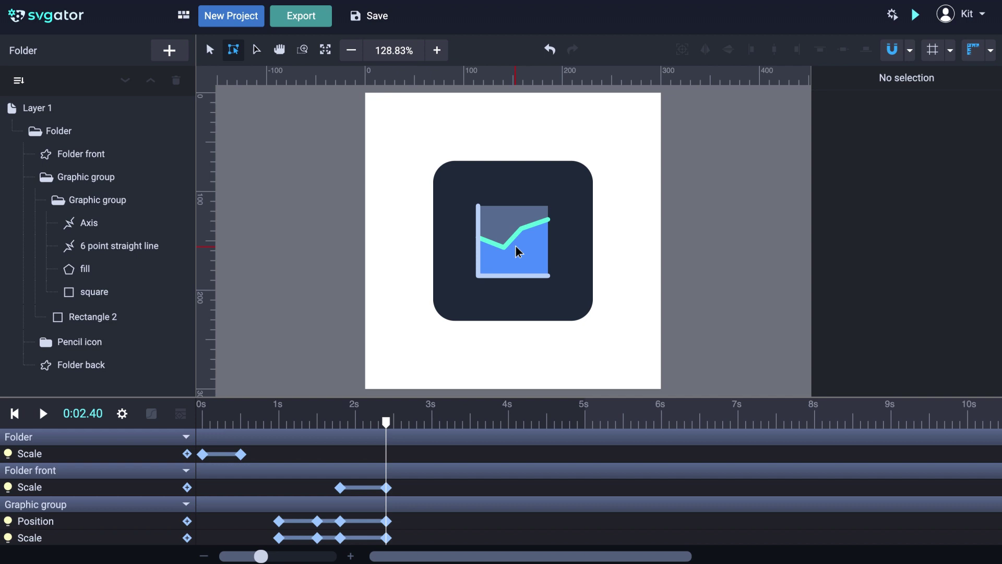
pyautogui.click(513, 244)
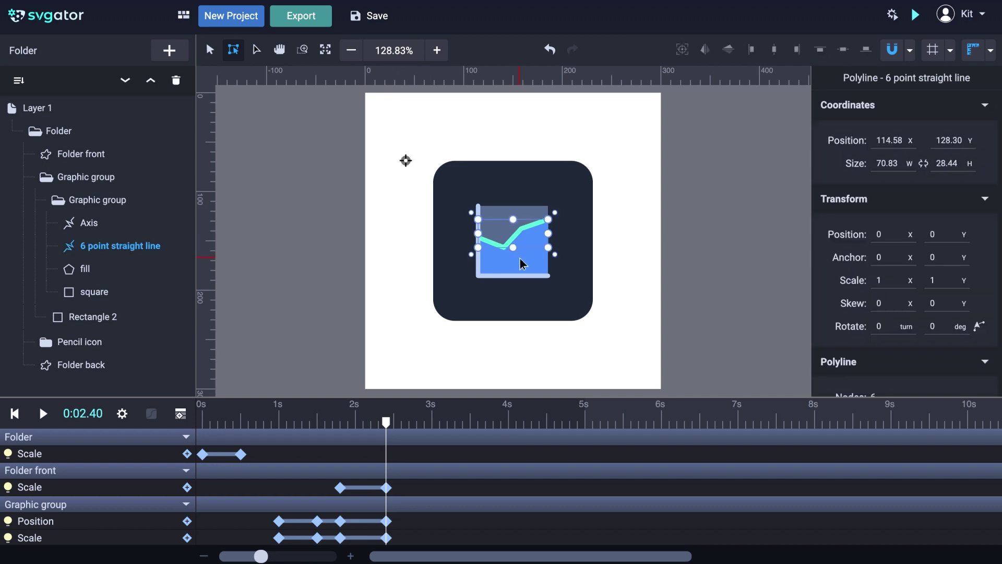
pyautogui.keyDown('shift'); pyautogui.click(520, 263); pyautogui.keyUp('shift')
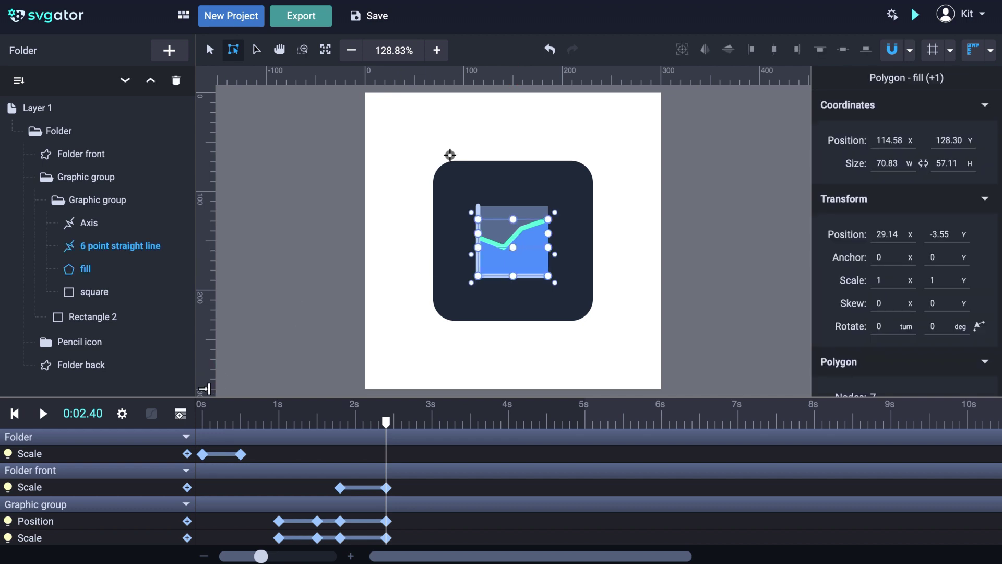
pyautogui.click(180, 414)
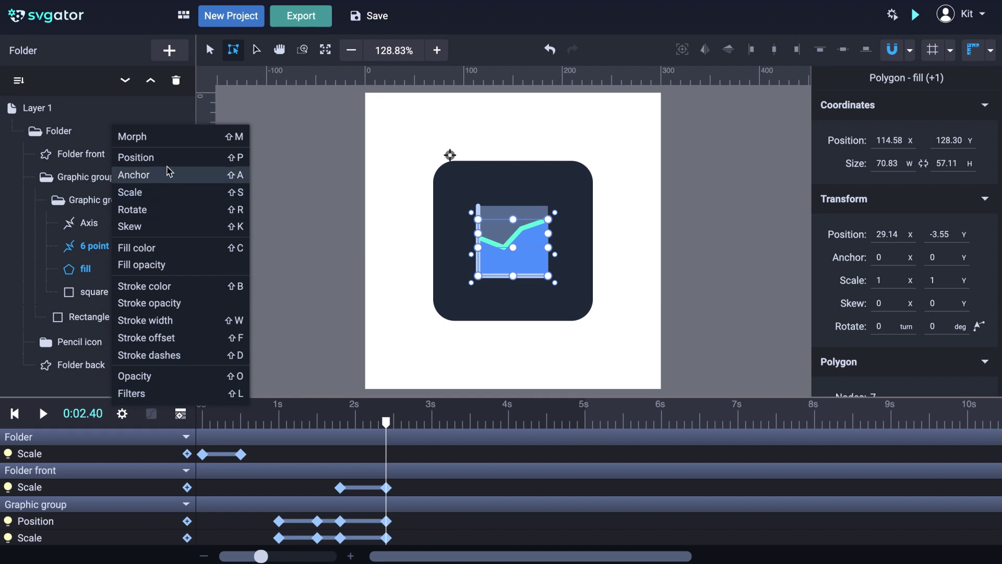
pyautogui.click(168, 137)
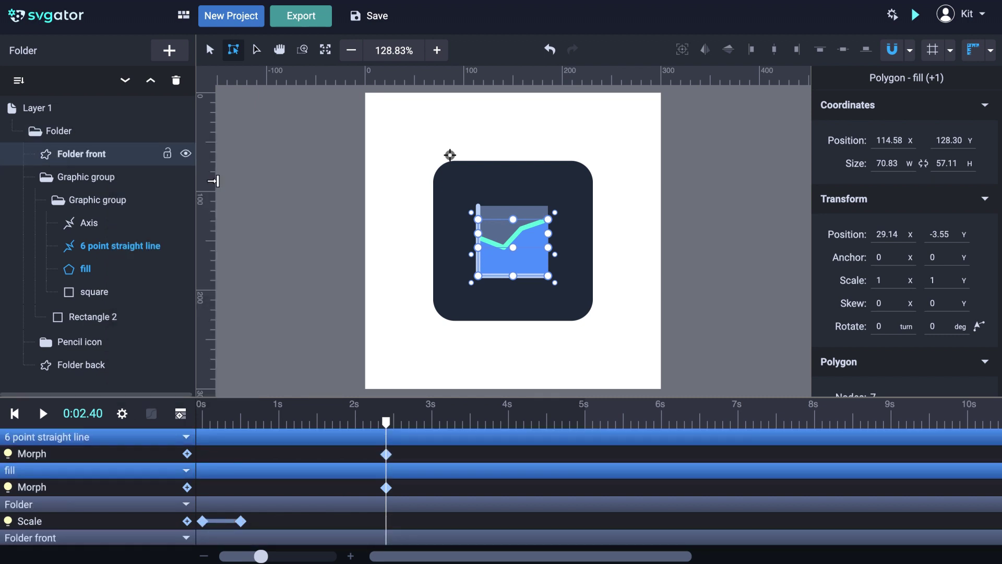
pyautogui.moveTo(388, 427); pyautogui.dragTo(434, 427)
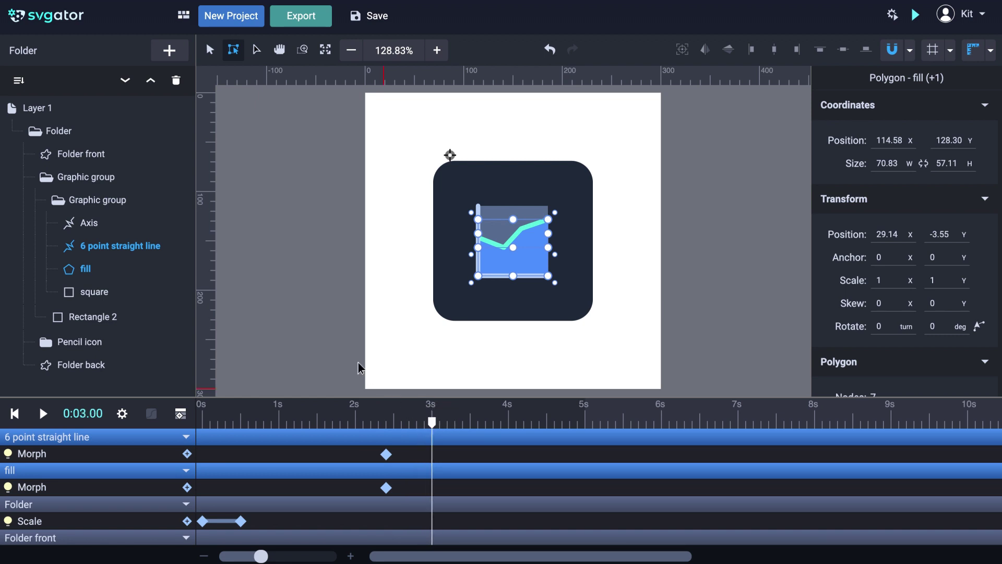
# - With the Node tool, raise the chart line's points into a zigzag, then move to 0:03.60
pyautogui.click(263, 52)
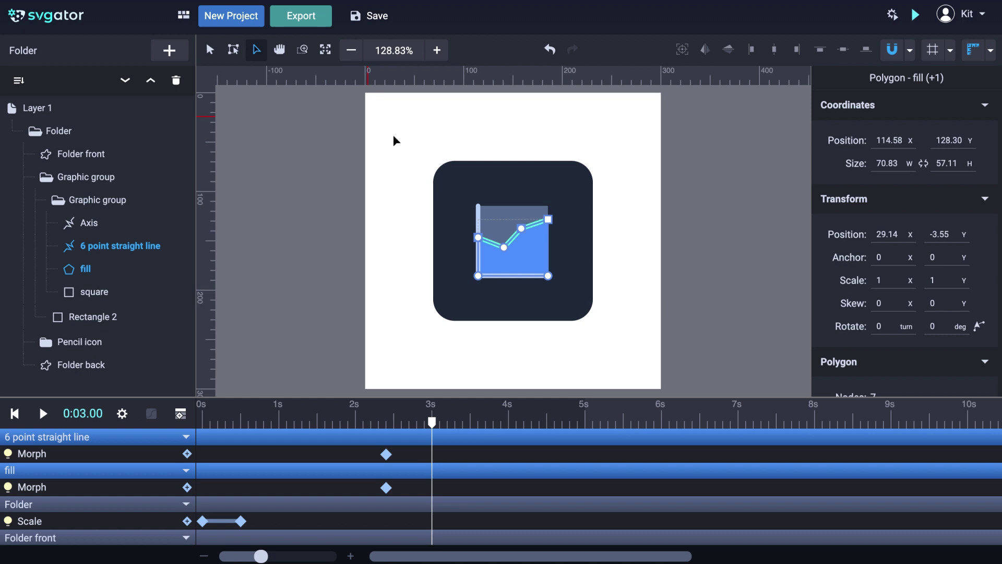
pyautogui.scroll(5, 500, 220)
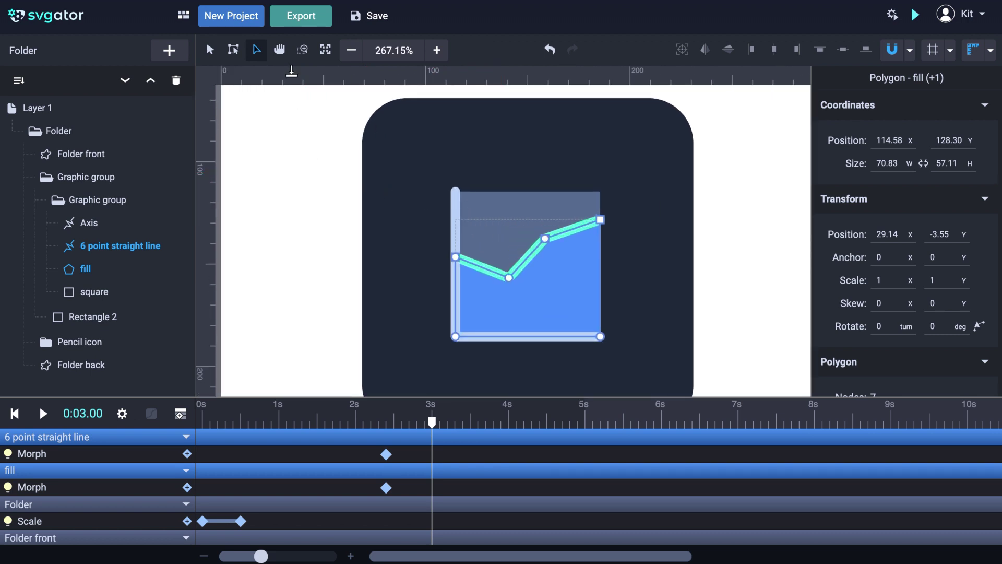
pyautogui.moveTo(434, 241); pyautogui.dragTo(548, 265)
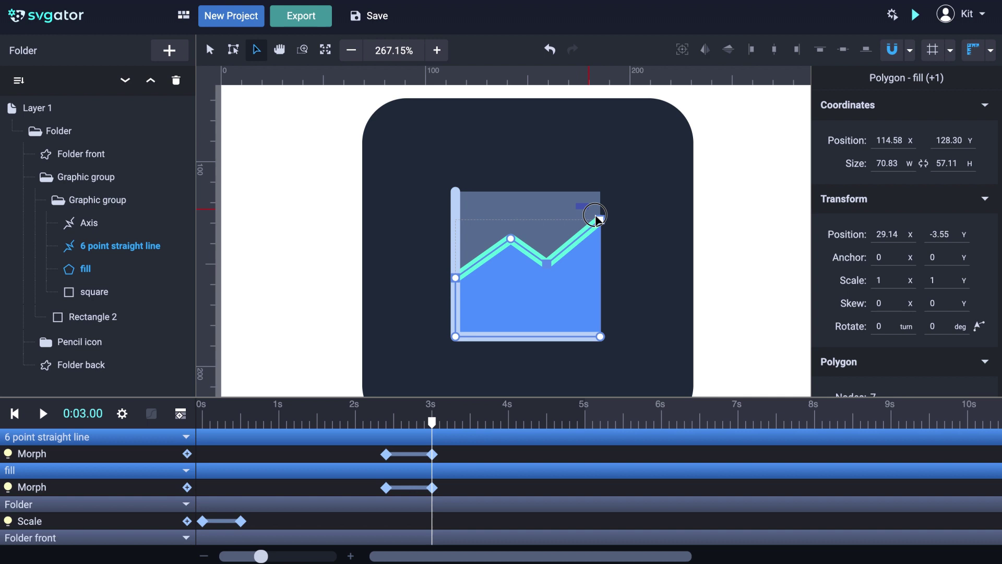
pyautogui.moveTo(600, 219); pyautogui.dragTo(600, 201)
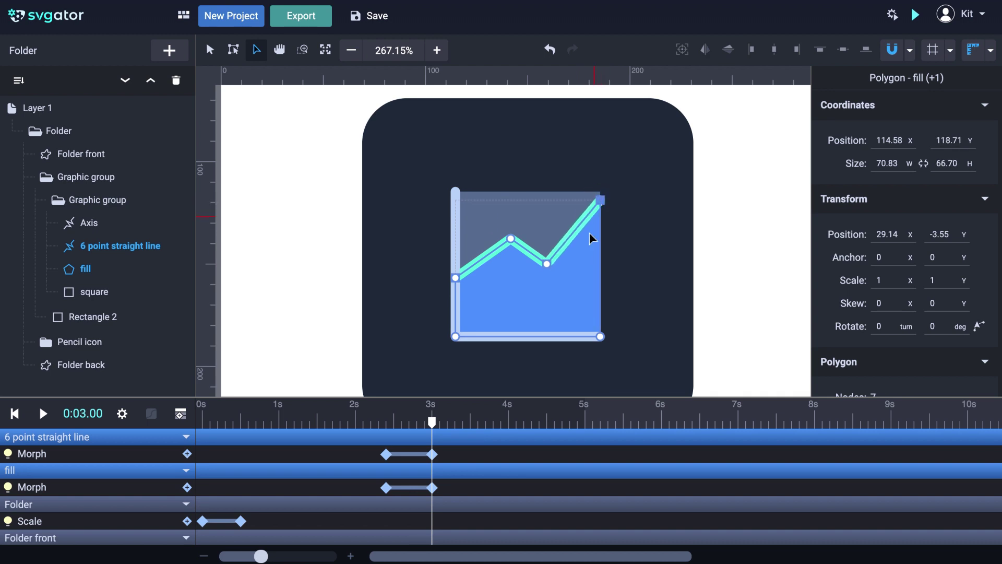
pyautogui.click(433, 424)
pyautogui.moveTo(432, 424); pyautogui.dragTo(478, 421)
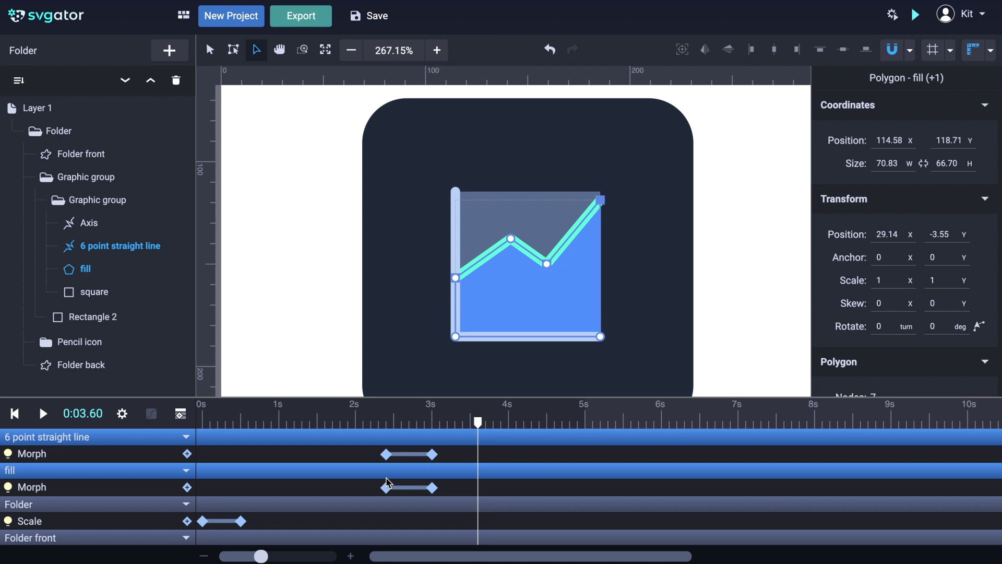
# - Duplicate the line and fill's first Morph keyframes at 0:03.60
pyautogui.moveTo(375, 450); pyautogui.dragTo(397, 494)
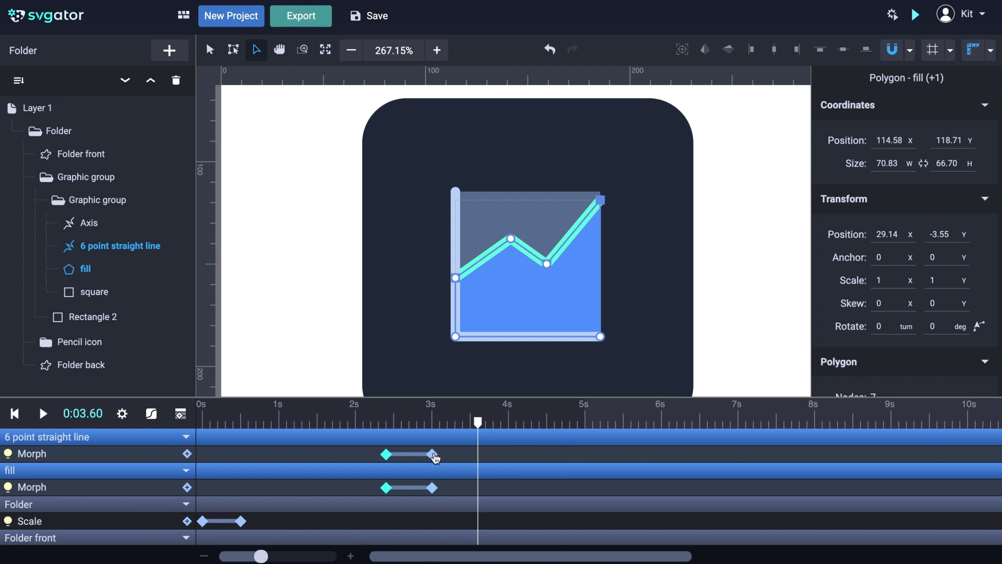
pyautogui.rightClick(390, 493)
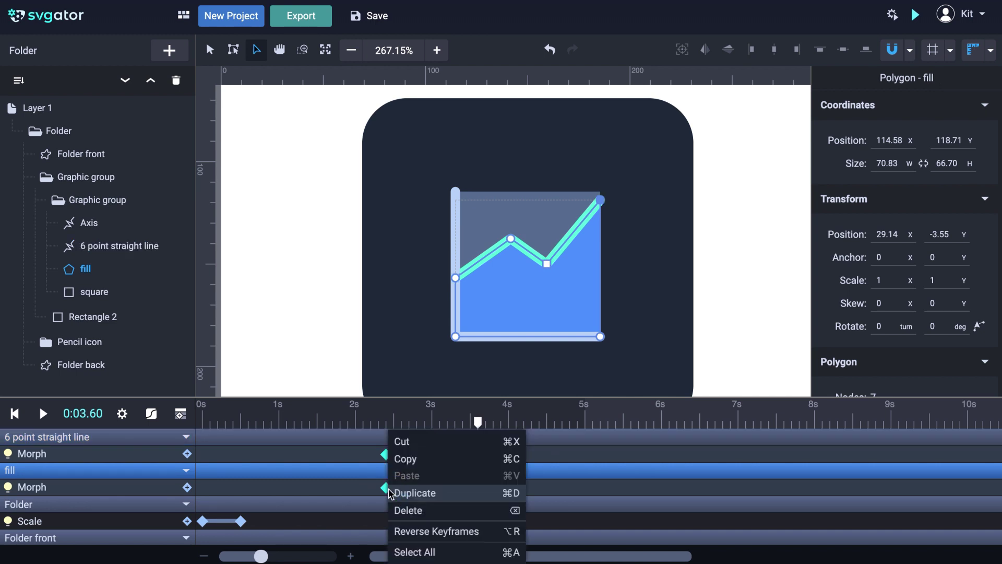
pyautogui.click(481, 493)
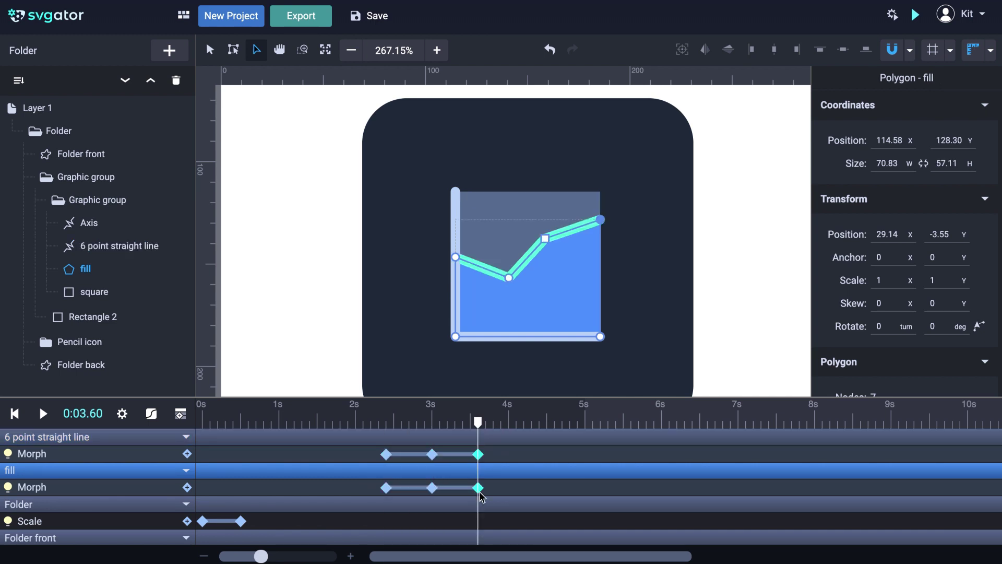
# - Rewind to 0:00, fit the artboard to the screen, and play the folder-to-chart morph animation
pyautogui.click(14, 413)
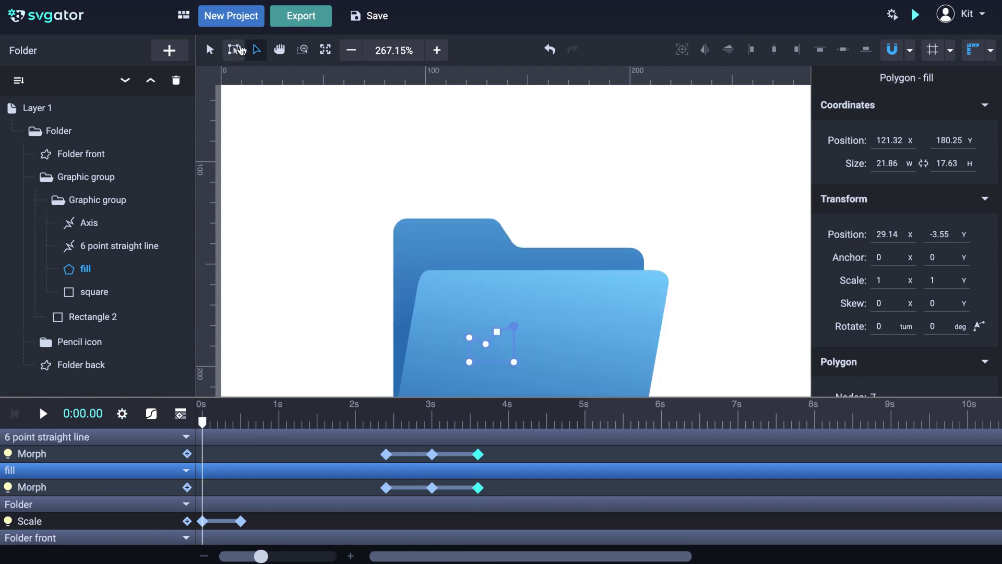
pyautogui.click(325, 49)
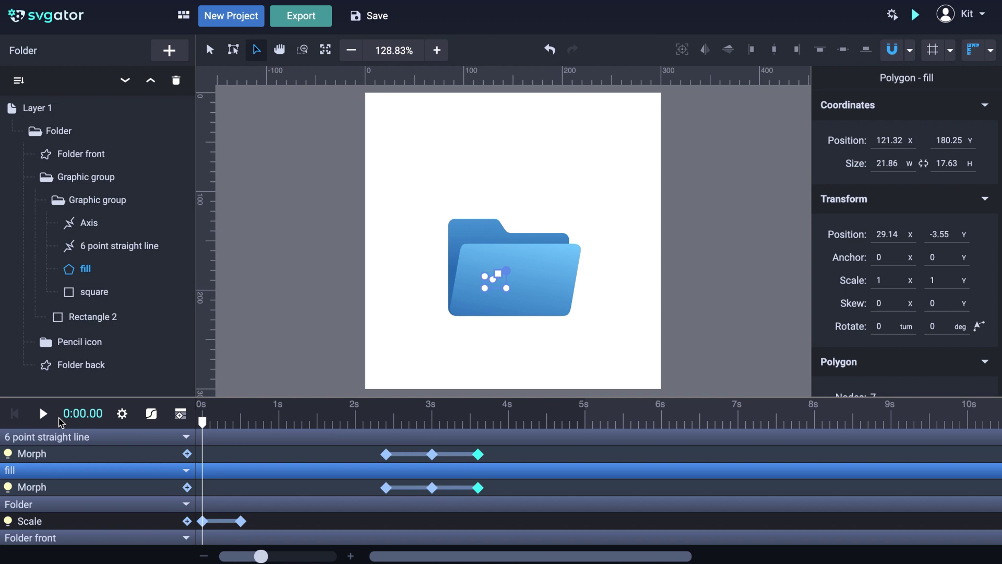
pyautogui.click(43, 414)
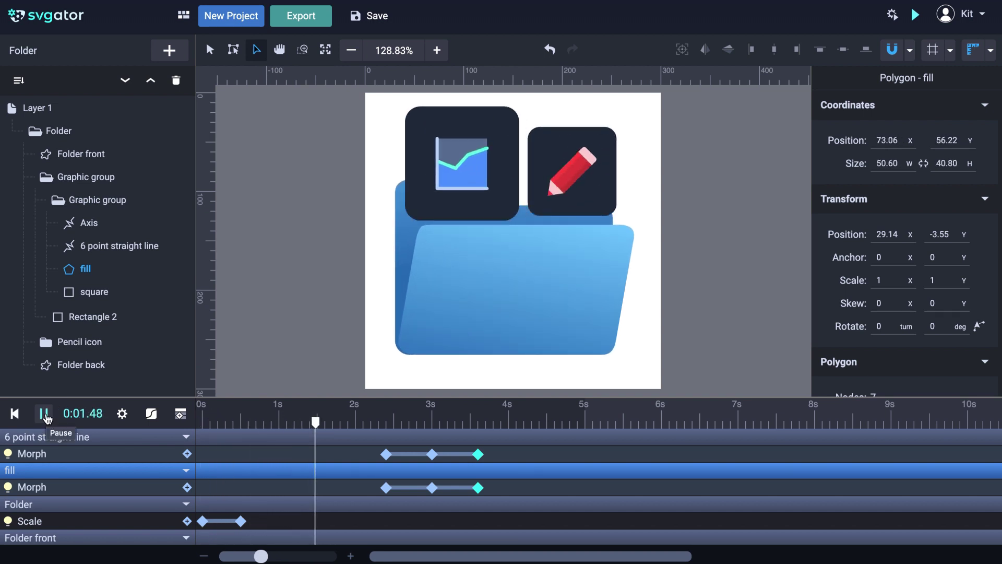